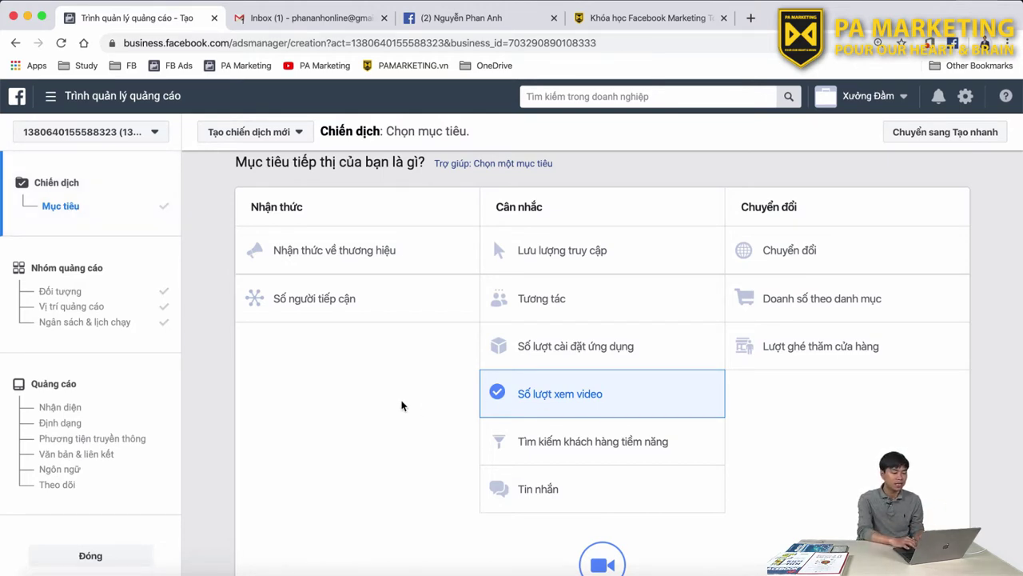
Continue to the ad set setup with the video views objective (Số lượt xem video) and the default campaign name.
{"action": "scroll", "coordinate": [401, 405], "scroll_direction": "up", "scroll_amount": 1}
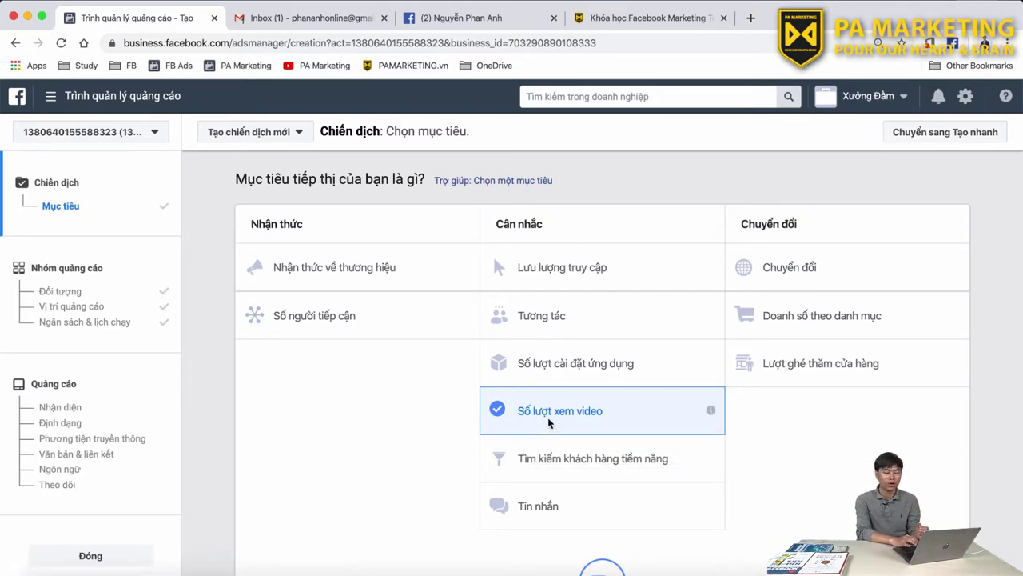
{"action": "scroll", "coordinate": [549, 422], "scroll_direction": "down", "scroll_amount": 5}
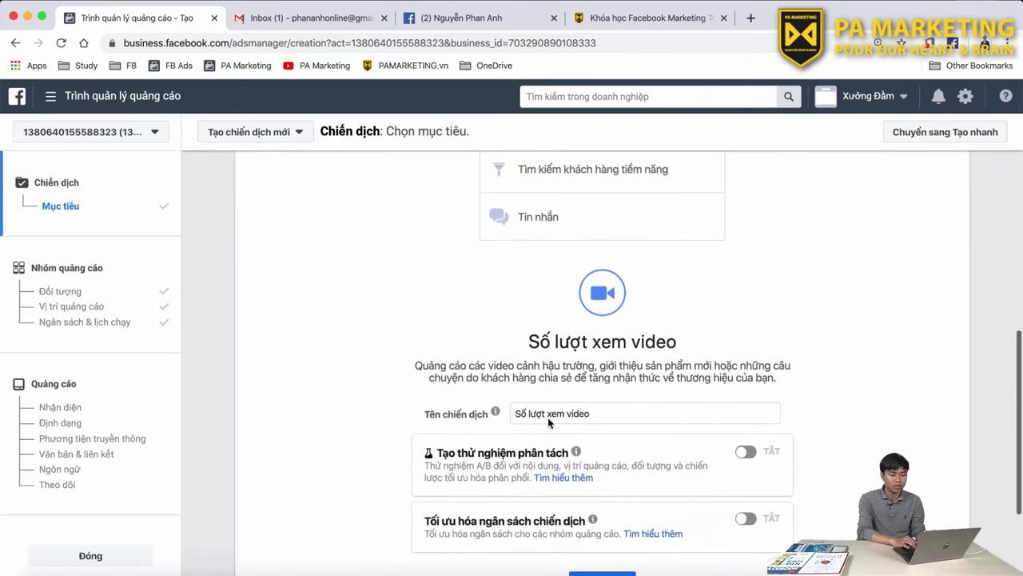
{"action": "scroll", "coordinate": [549, 422], "scroll_direction": "down", "scroll_amount": 3}
{"action": "left_click", "coordinate": [602, 440]}
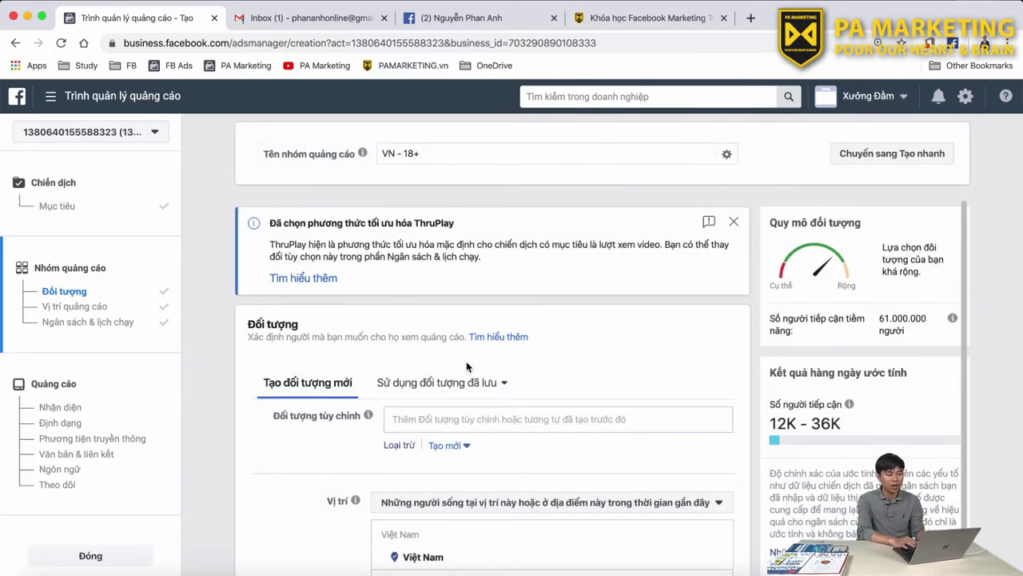
Review the ad set's audience, detailed targeting categories, placement options and the delivery optimization choices under budget and schedule.
{"action": "scroll", "coordinate": [468, 366], "scroll_direction": "down", "scroll_amount": 5}
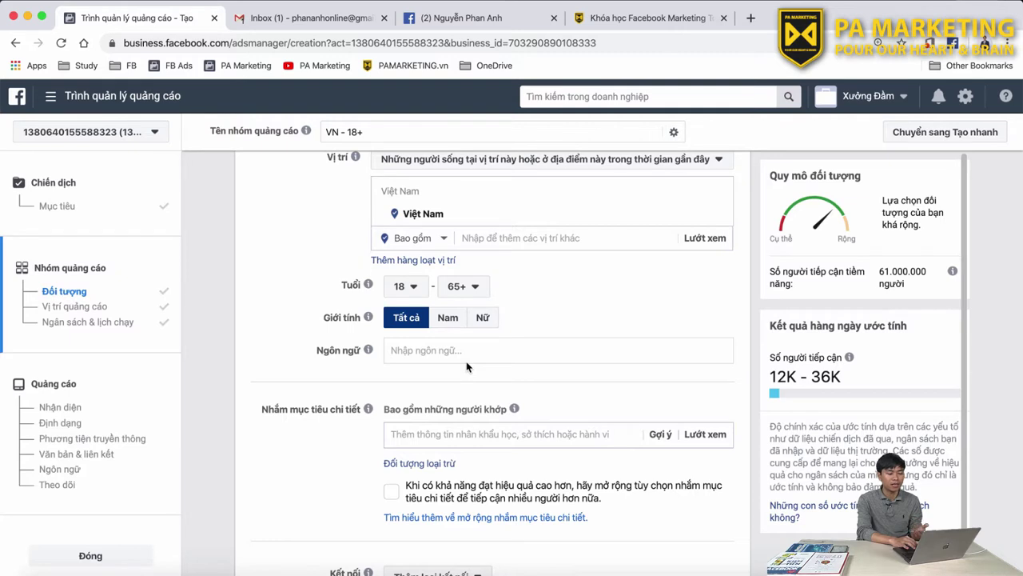
{"action": "scroll", "coordinate": [468, 364], "scroll_direction": "down", "scroll_amount": 1}
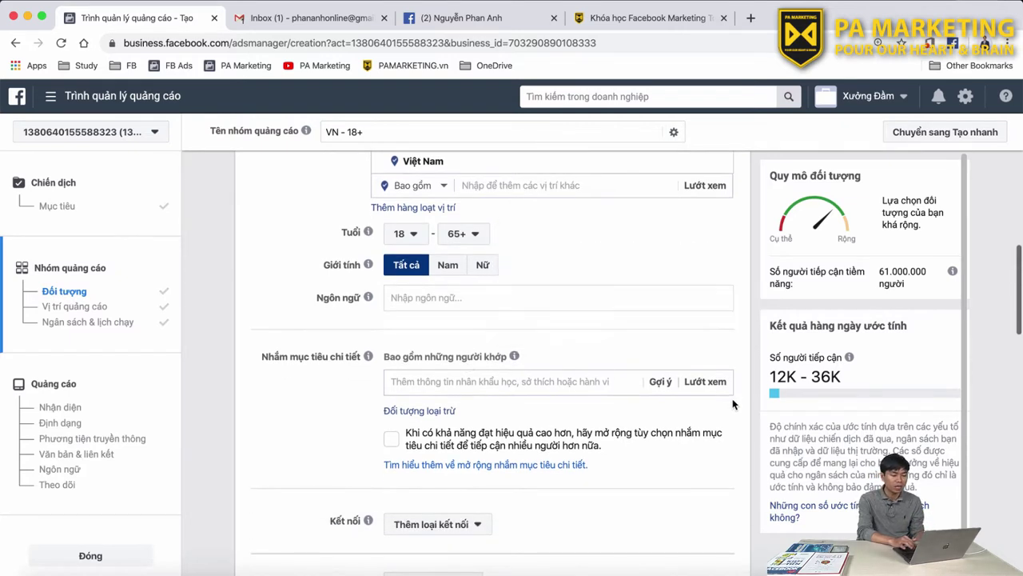
{"action": "left_click", "coordinate": [705, 382]}
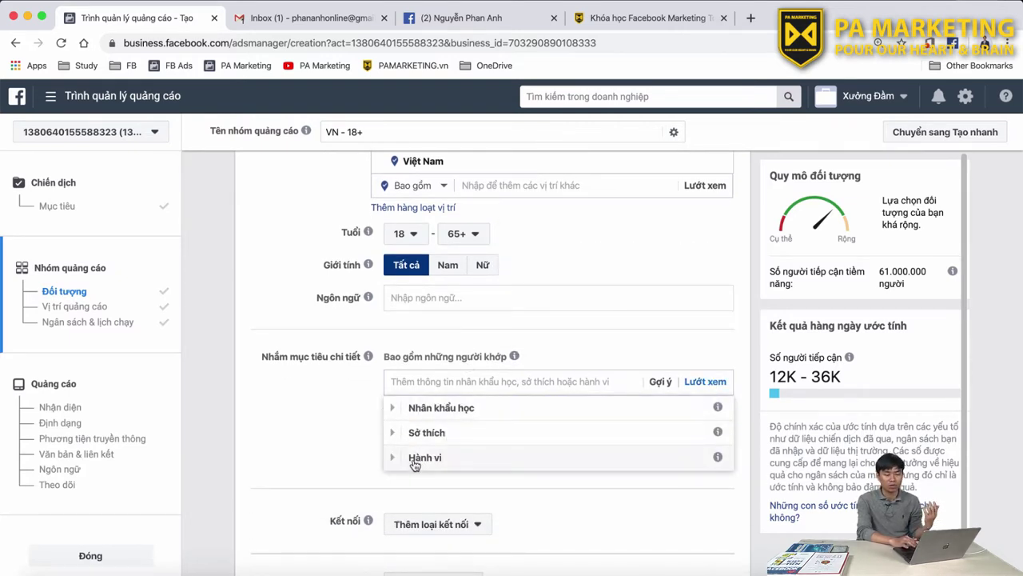
{"action": "scroll", "coordinate": [284, 394], "scroll_direction": "down", "scroll_amount": 2}
{"action": "left_click", "coordinate": [283, 357]}
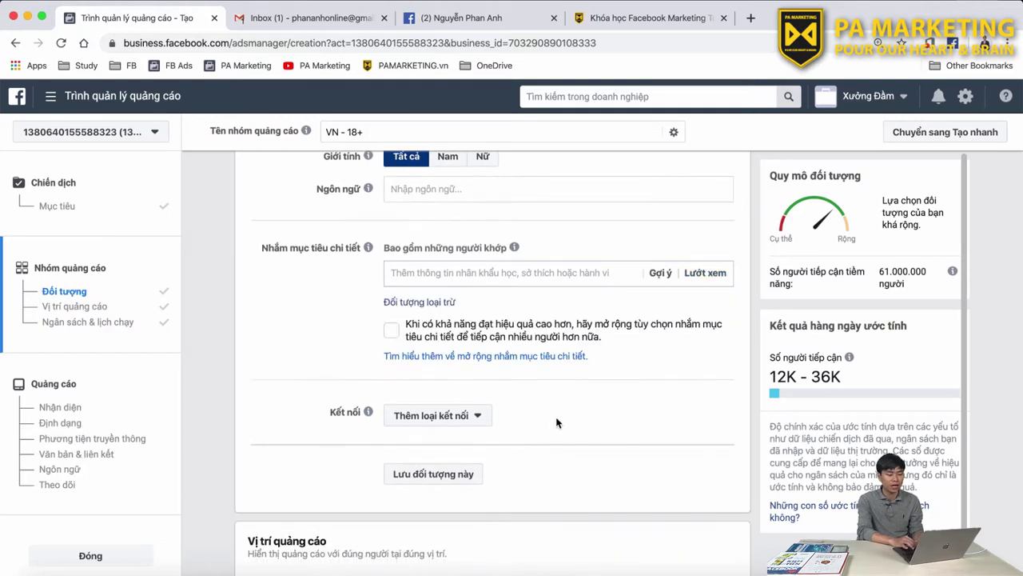
{"action": "scroll", "coordinate": [556, 422], "scroll_direction": "down", "scroll_amount": 6}
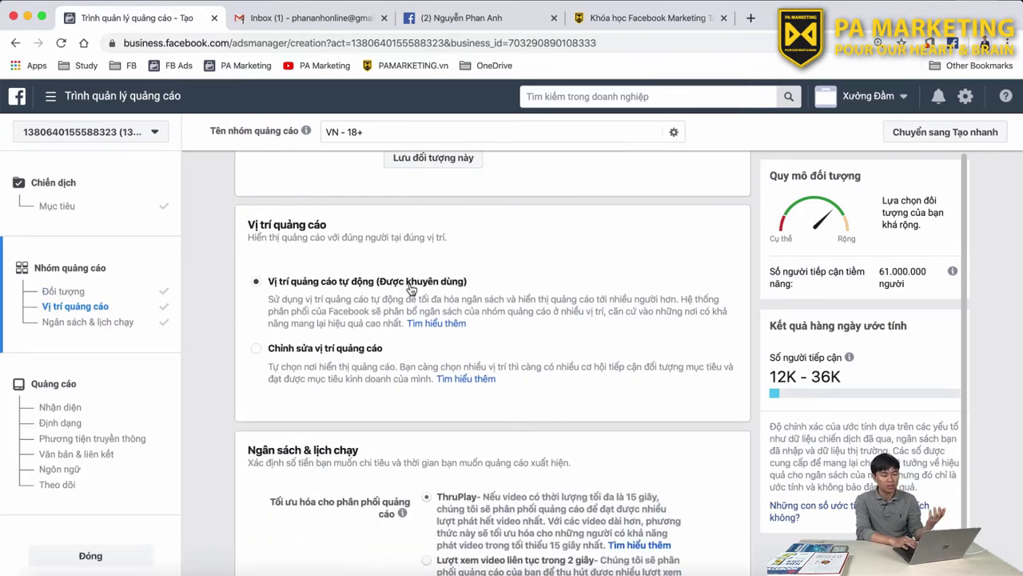
{"action": "scroll", "coordinate": [302, 369], "scroll_direction": "down", "scroll_amount": 3}
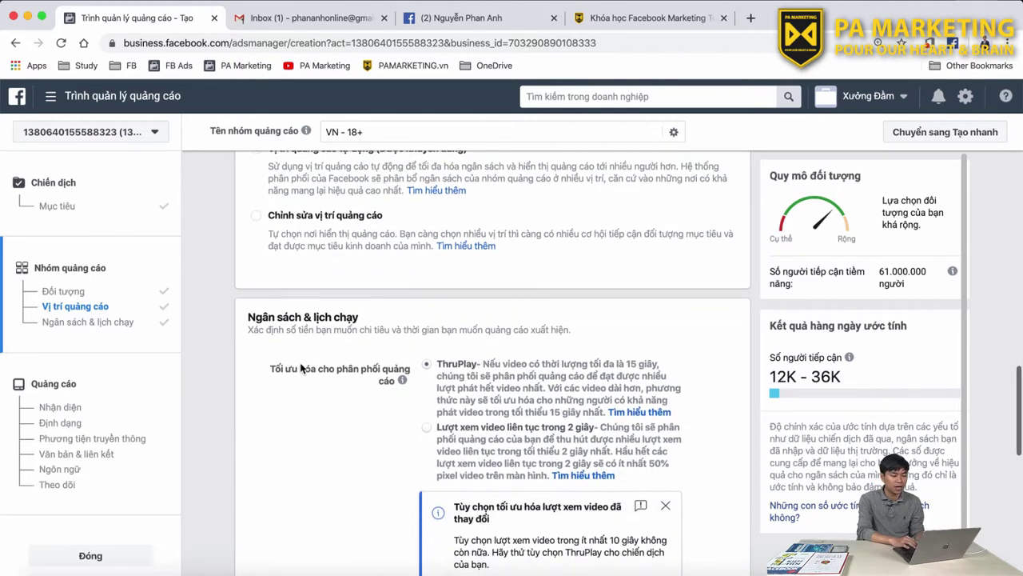
{"action": "scroll", "coordinate": [302, 368], "scroll_direction": "down", "scroll_amount": 2}
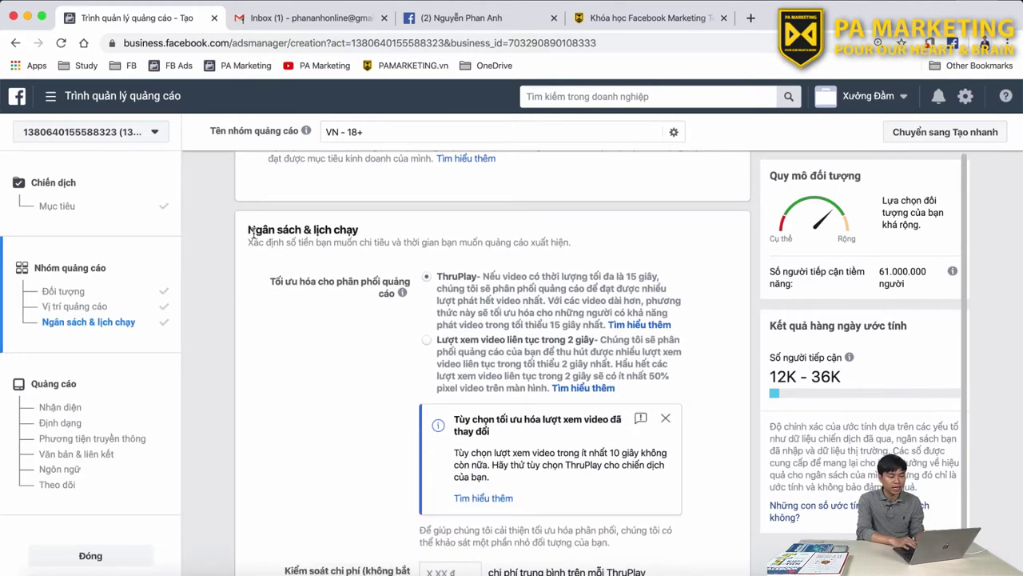
{"action": "left_click_drag", "start_coordinate": [253, 231], "coordinate": [374, 237]}
{"action": "left_click", "coordinate": [315, 358]}
{"action": "left_click_drag", "start_coordinate": [275, 282], "coordinate": [390, 286]}
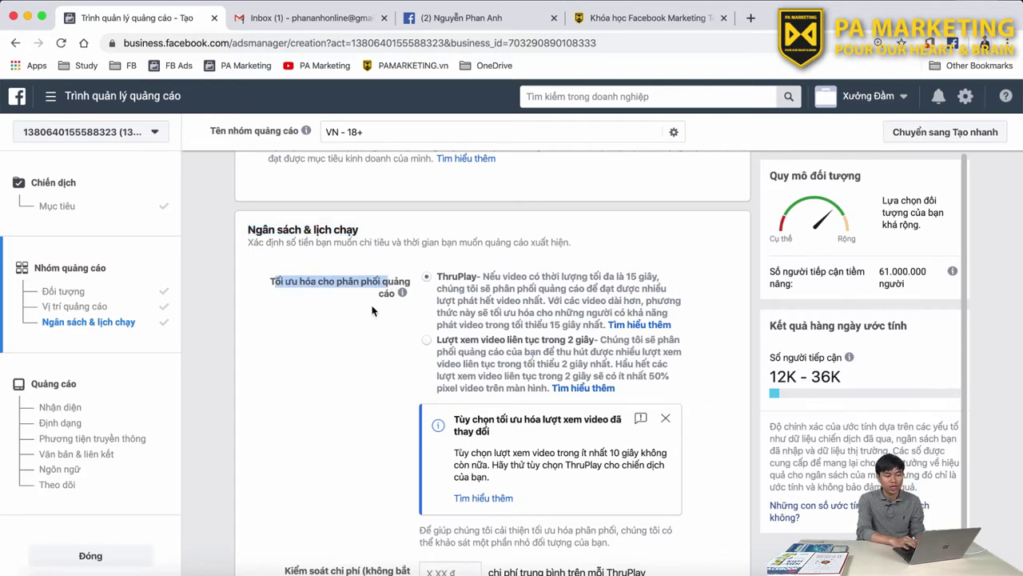
{"action": "left_click", "coordinate": [371, 310]}
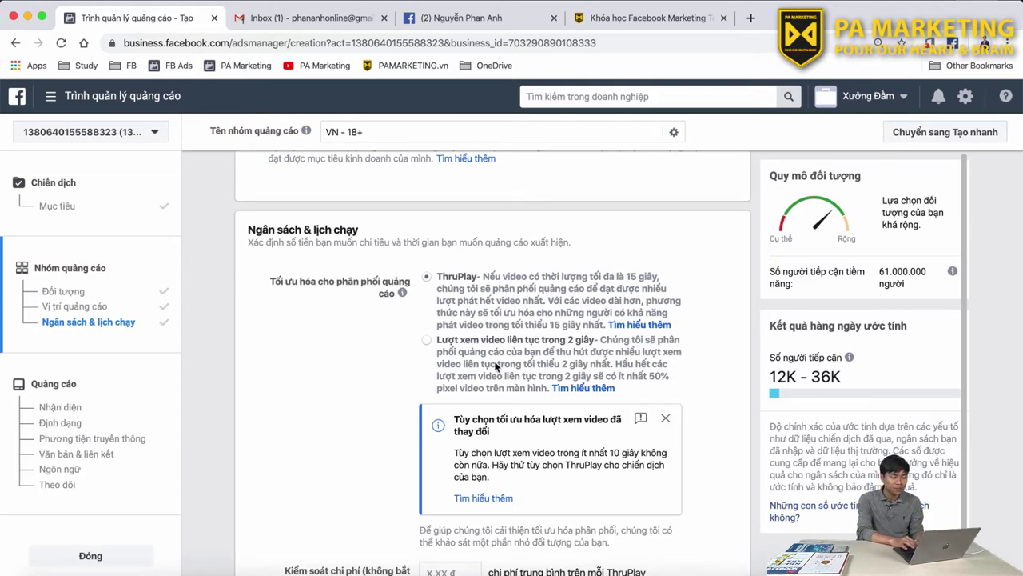
Compare the 2-second continuous view optimization, return to ThruPlay, and set the daily budget to 100.000 đ.
{"action": "left_click", "coordinate": [459, 344]}
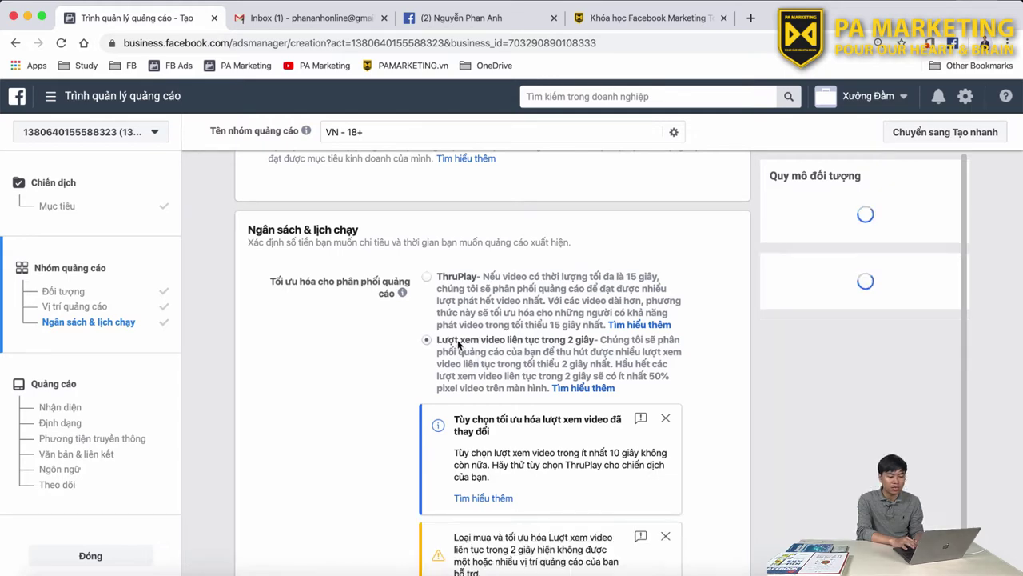
{"action": "left_click", "coordinate": [461, 279]}
{"action": "scroll", "coordinate": [488, 315], "scroll_direction": "down", "scroll_amount": 2}
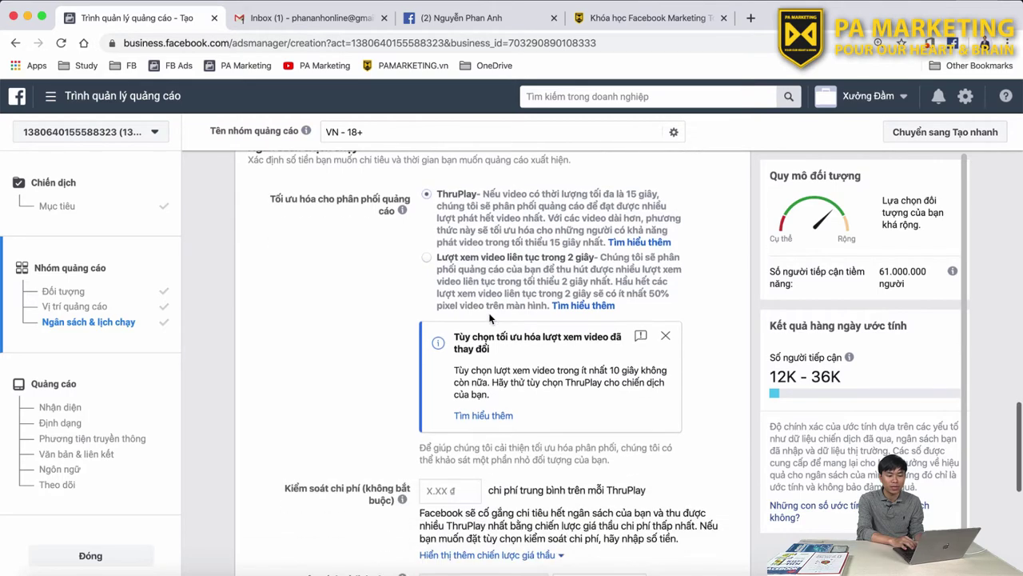
{"action": "scroll", "coordinate": [490, 318], "scroll_direction": "down", "scroll_amount": 5}
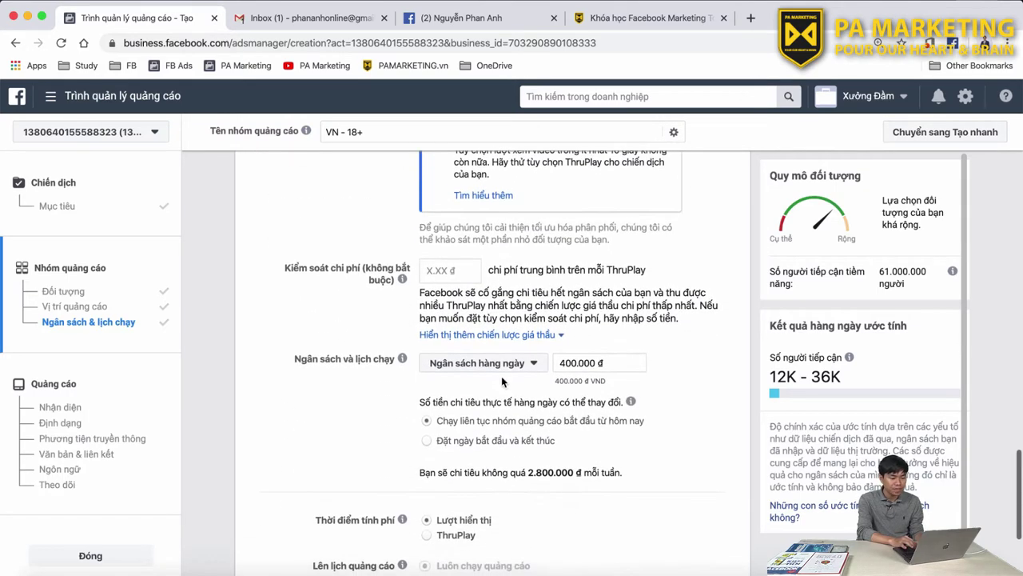
{"action": "left_click", "coordinate": [489, 366]}
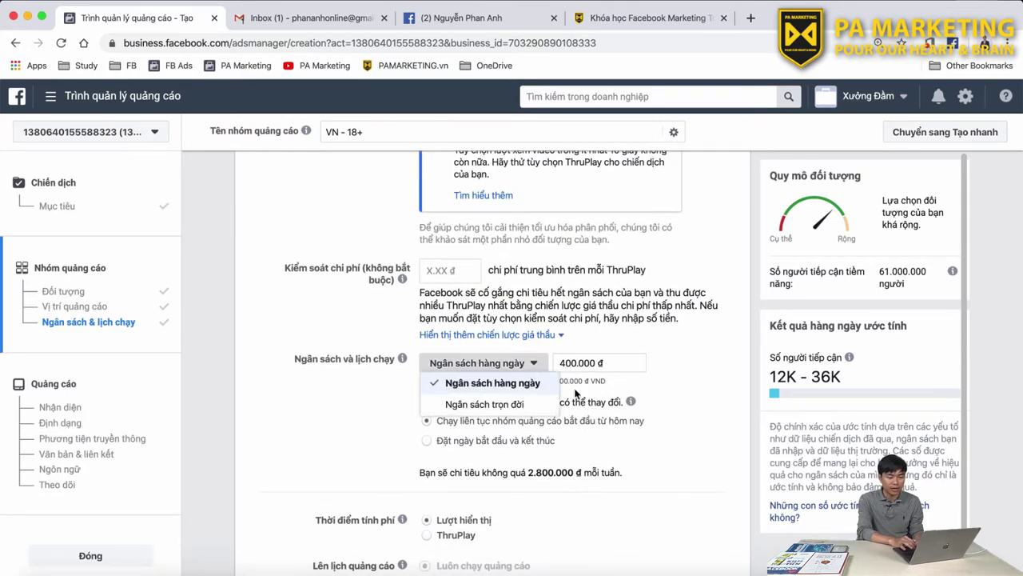
{"action": "left_click", "coordinate": [566, 363]}
{"action": "key", "text": "BackSpace"}
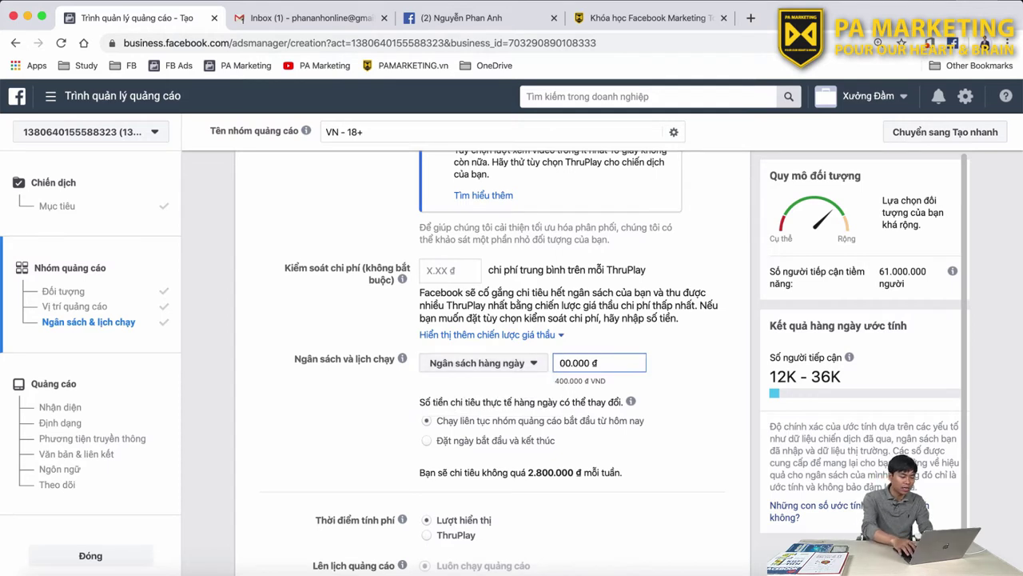
{"action": "type", "text": "1"}
{"action": "left_click", "coordinate": [685, 399]}
{"action": "scroll", "coordinate": [685, 400], "scroll_direction": "down", "scroll_amount": 3}
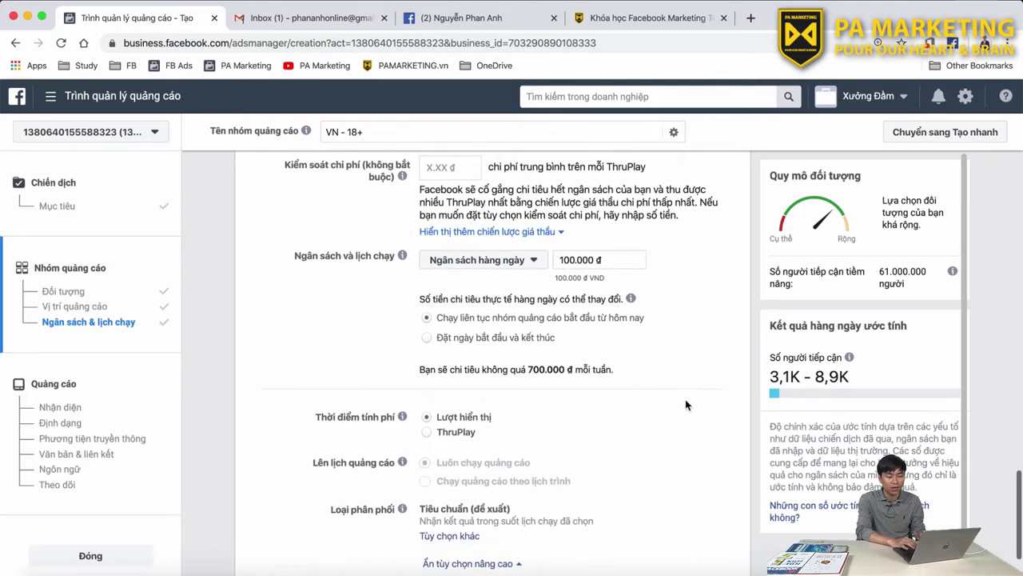
Raise the ad set's daily budget to 1.000.000 đ and set the charging event to ThruPlay.
{"action": "left_click", "coordinate": [568, 260]}
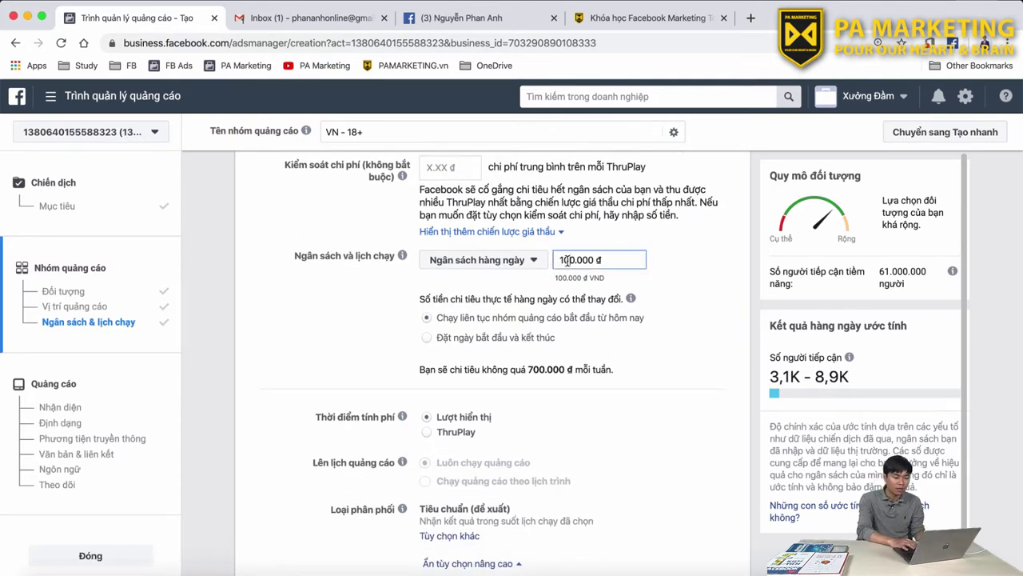
{"action": "type", "text": "0"}
{"action": "mouse_move", "coordinate": [631, 298]}
{"action": "left_click", "coordinate": [729, 357]}
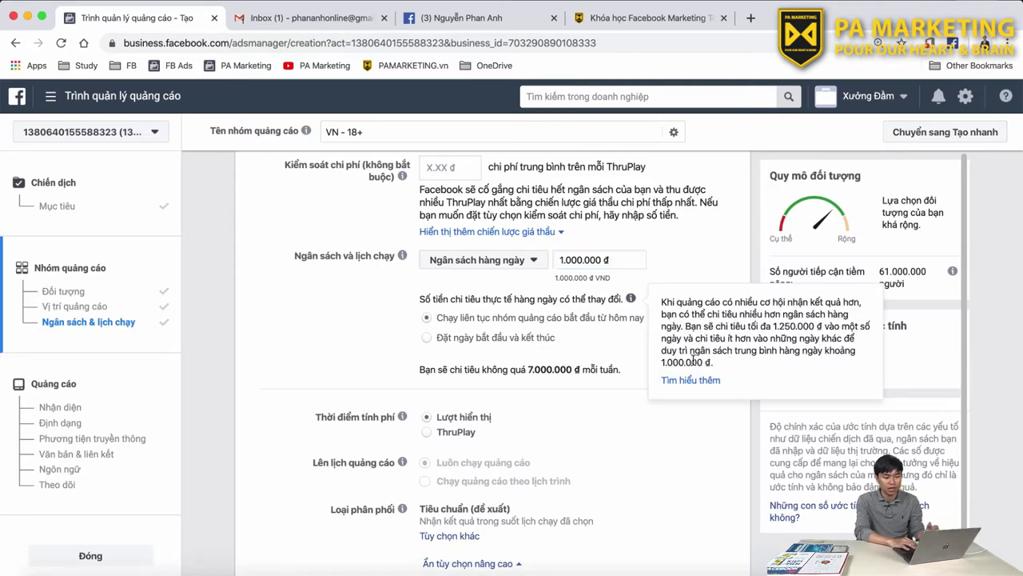
{"action": "scroll", "coordinate": [680, 484], "scroll_direction": "down", "scroll_amount": 2}
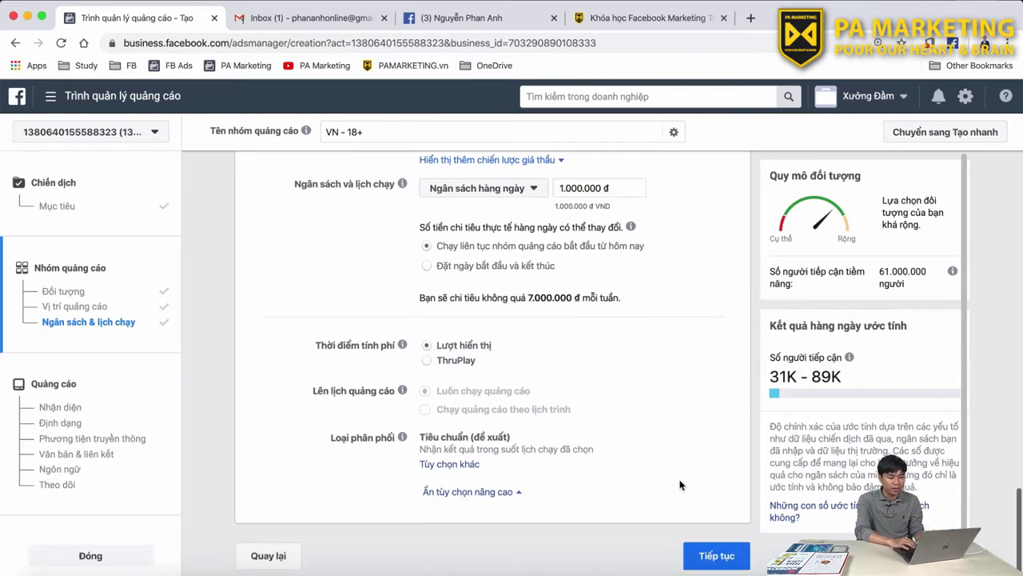
{"action": "left_click", "coordinate": [428, 361]}
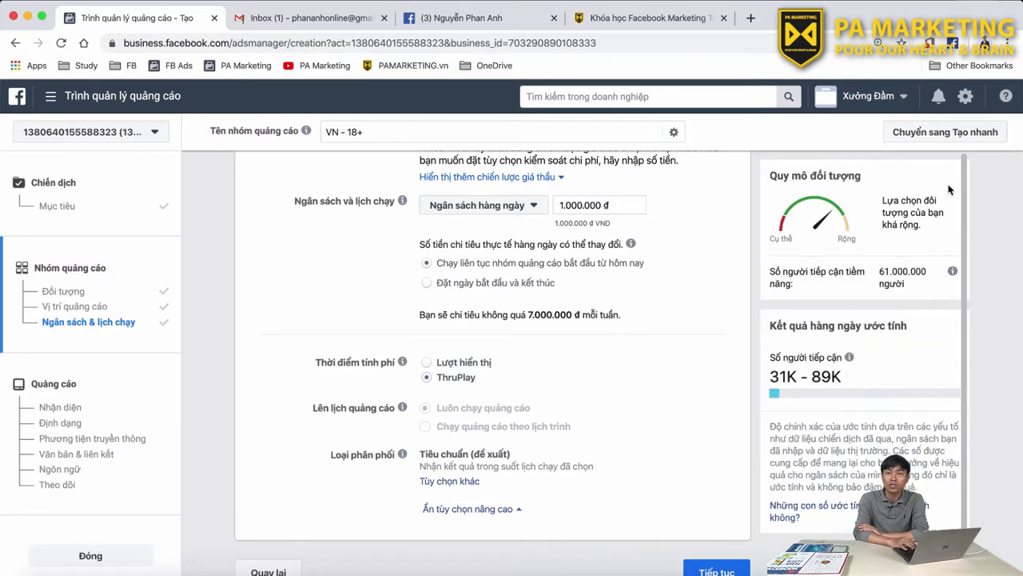
Replace the Vietnam audience location with Hà Nội, limited to the city itself without the surrounding radius.
{"action": "scroll", "coordinate": [351, 224], "scroll_direction": "up", "scroll_amount": 15}
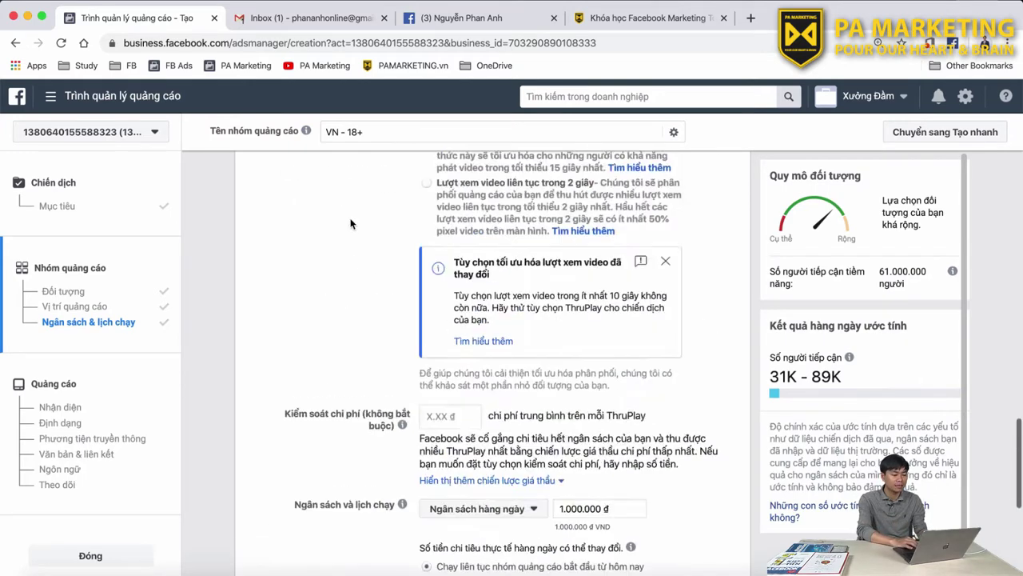
{"action": "scroll", "coordinate": [350, 224], "scroll_direction": "up", "scroll_amount": 5}
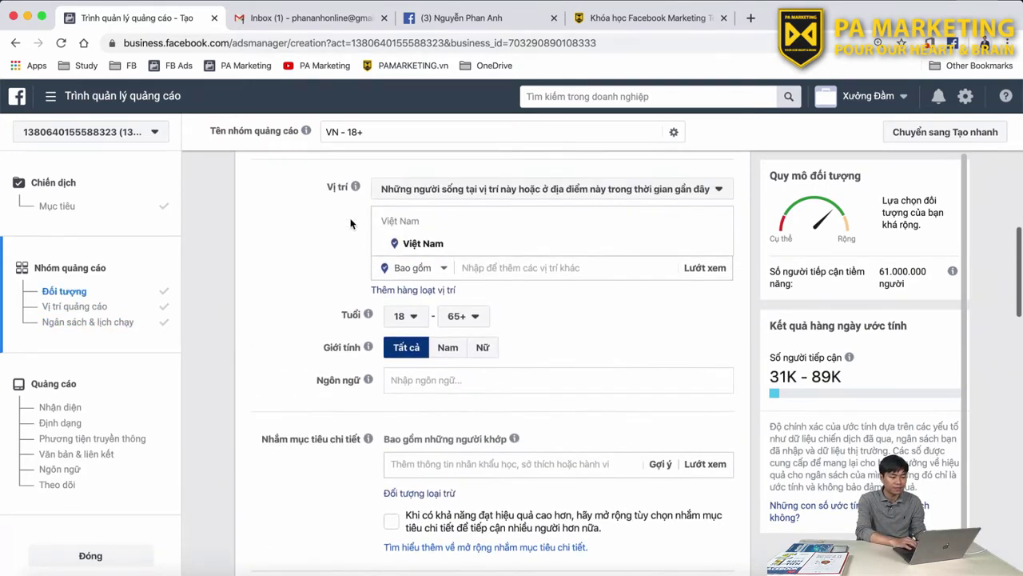
{"action": "left_click", "coordinate": [568, 270]}
{"action": "type", "text": "haf no"}
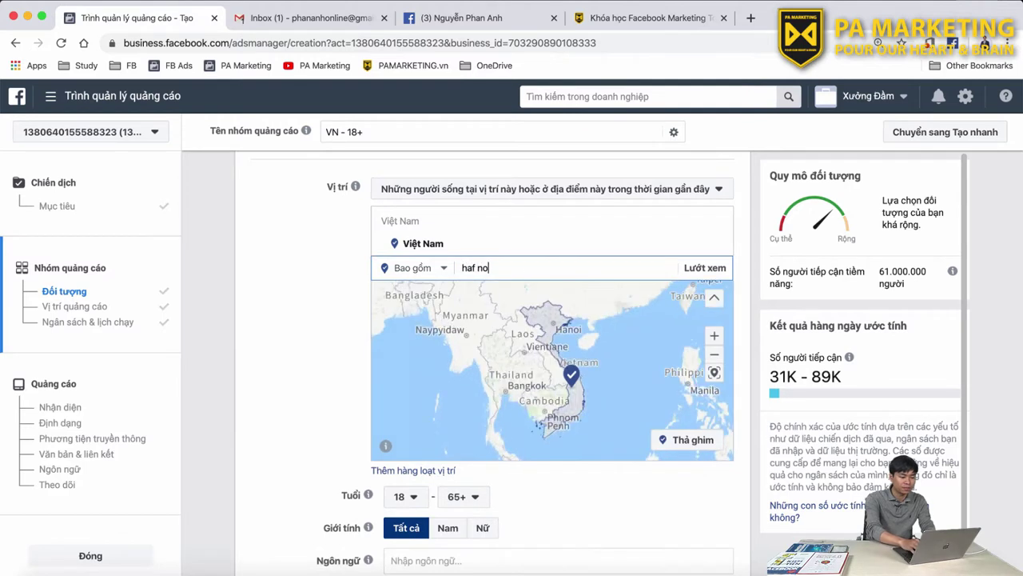
{"action": "key", "text": "BackSpace"}
{"action": "key", "text": "BackSpace"}
{"action": "key", "text": "BackSpace"}
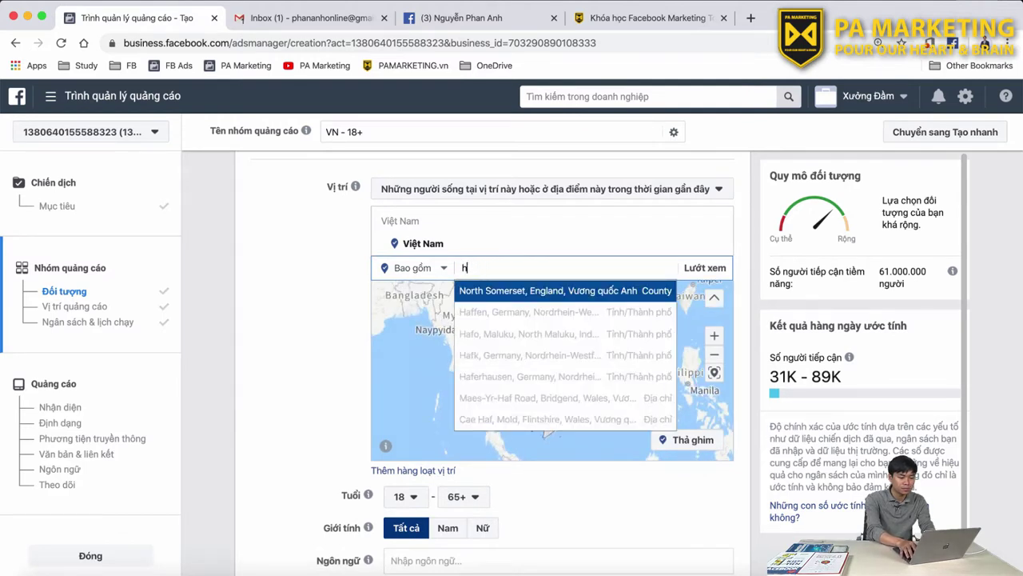
{"action": "type", "text": "à"}
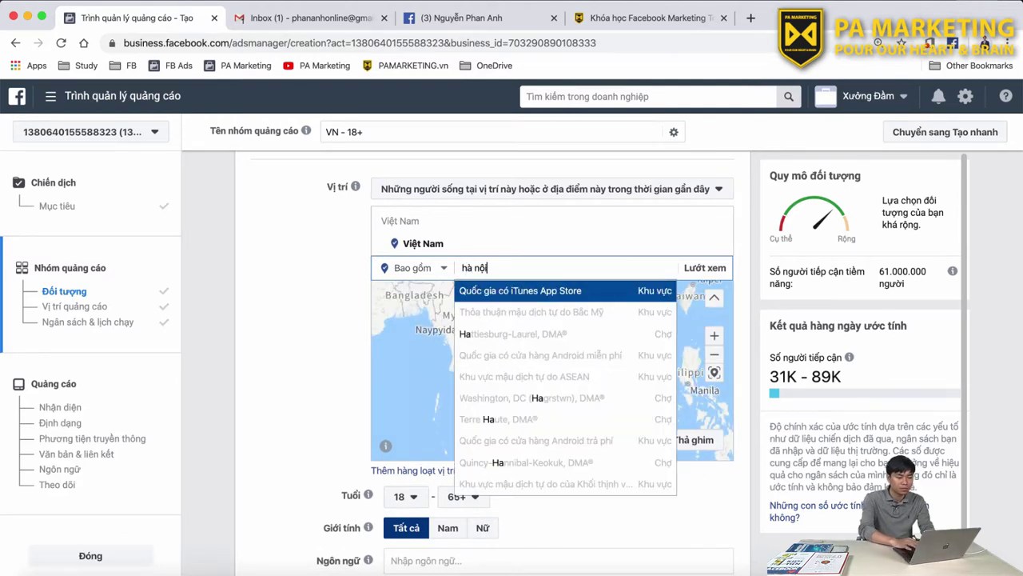
{"action": "type", "text": " nội"}
{"action": "left_click", "coordinate": [525, 308]}
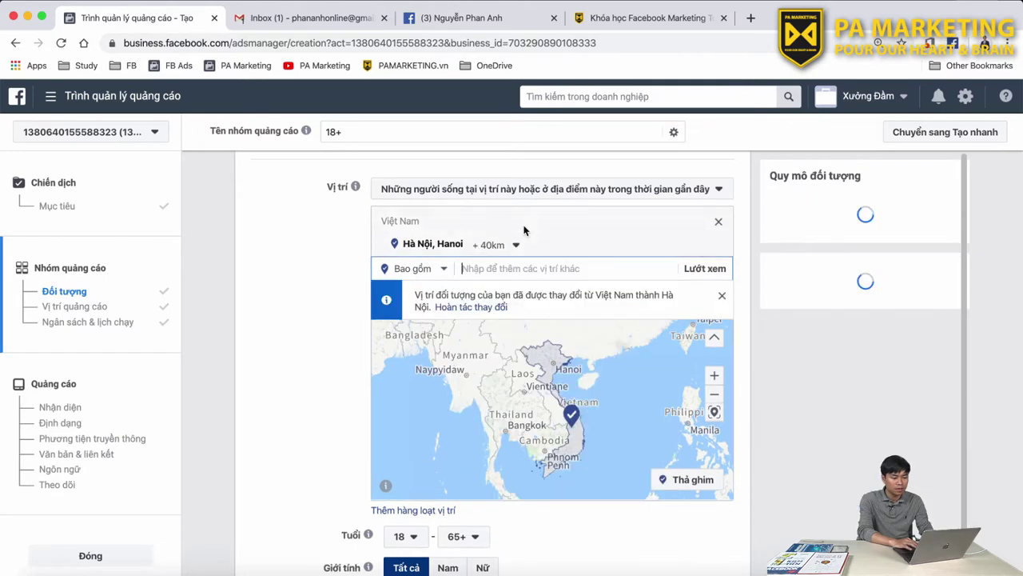
{"action": "left_click", "coordinate": [511, 244]}
{"action": "left_click", "coordinate": [529, 271]}
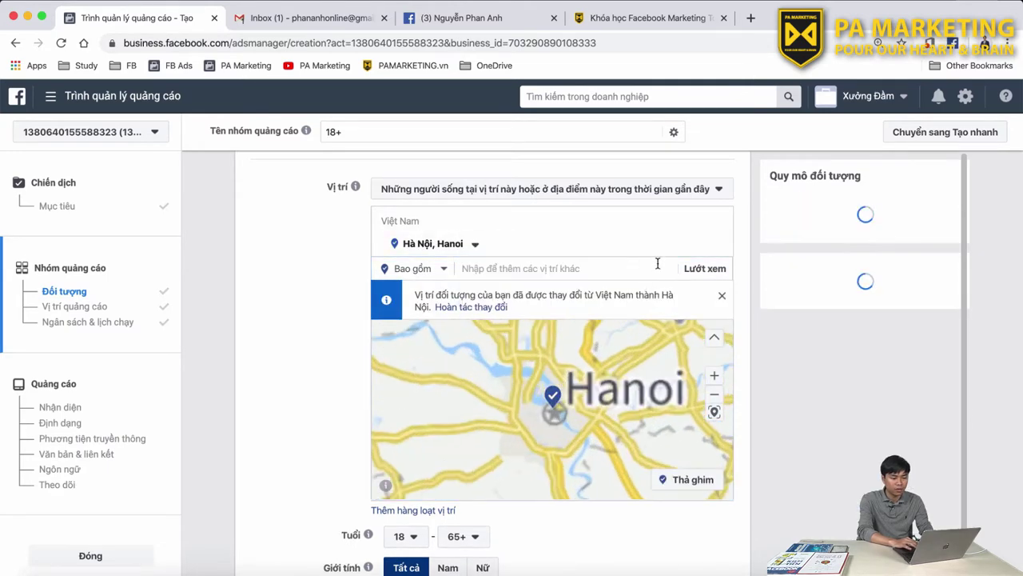
Set the audience age range to 22–40 and the gender to women (Nữ).
{"action": "scroll", "coordinate": [304, 412], "scroll_direction": "down", "scroll_amount": 1}
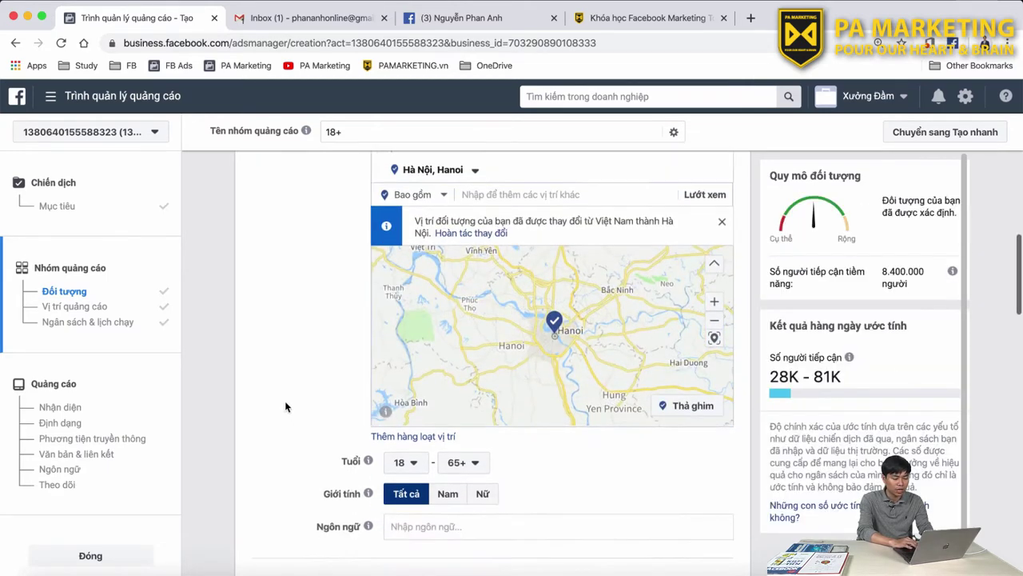
{"action": "scroll", "coordinate": [284, 404], "scroll_direction": "down", "scroll_amount": 1}
{"action": "left_click", "coordinate": [417, 369]}
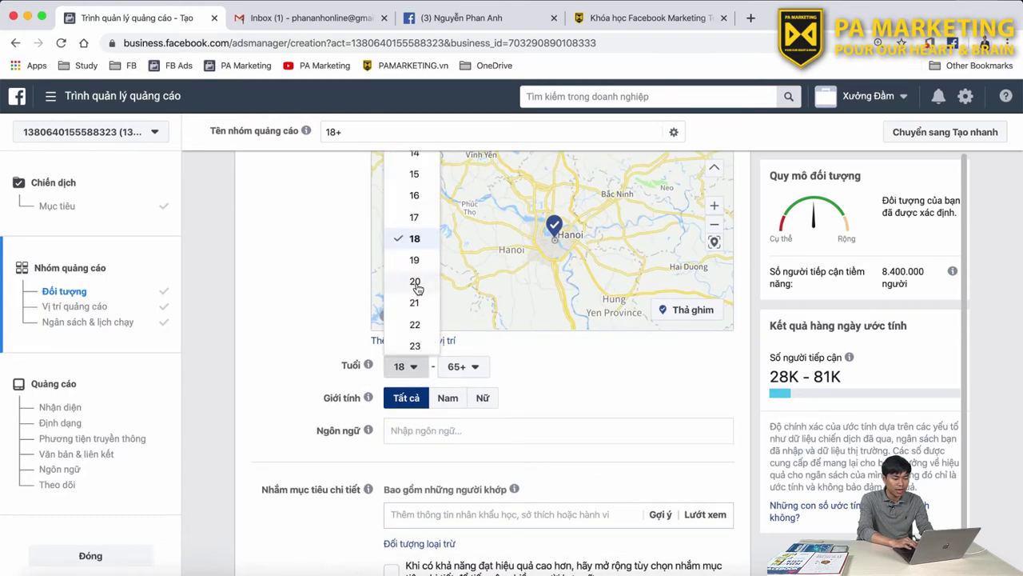
{"action": "left_click", "coordinate": [415, 324]}
{"action": "left_click", "coordinate": [463, 366]}
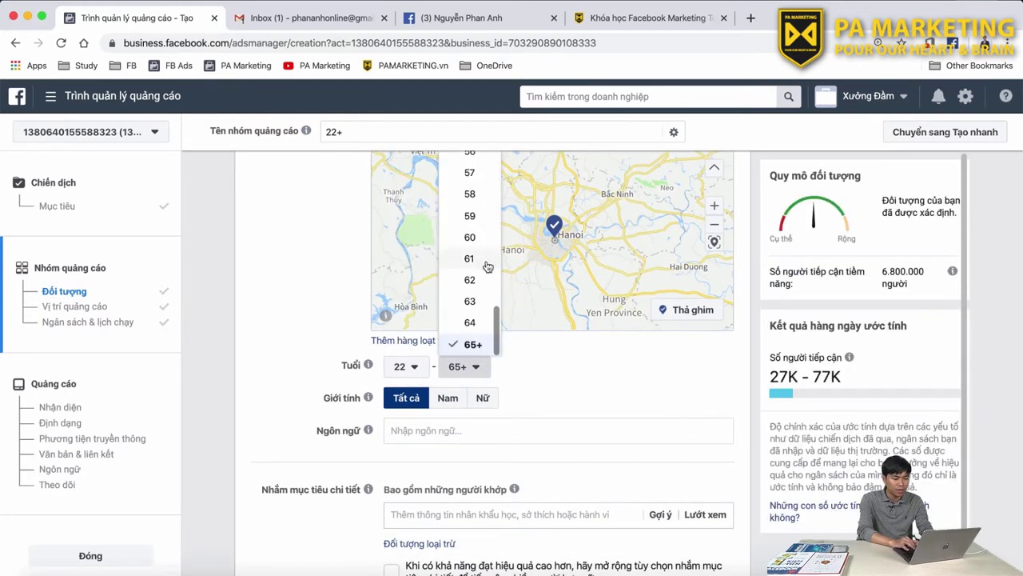
{"action": "scroll", "coordinate": [487, 266], "scroll_direction": "up", "scroll_amount": 5}
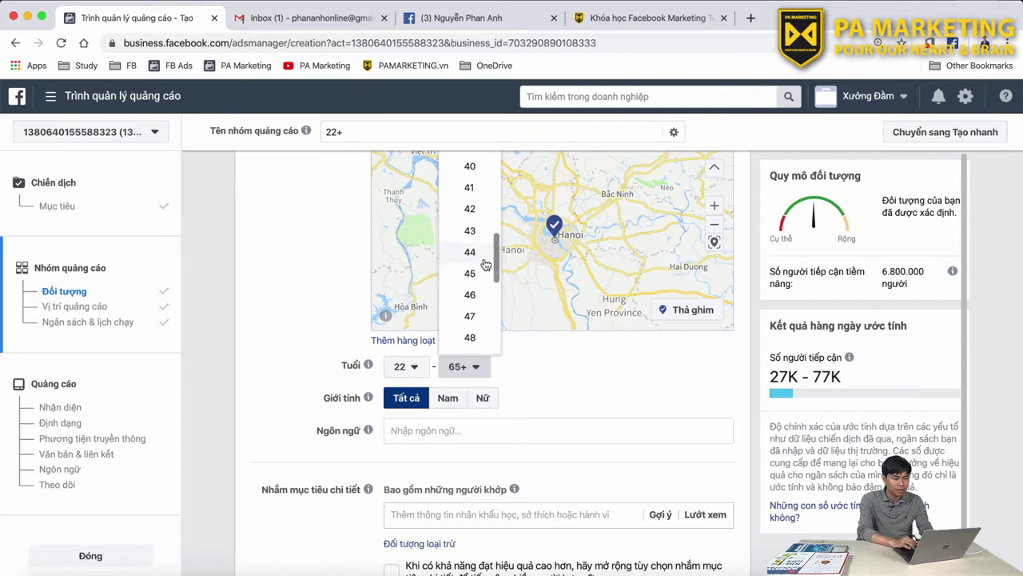
{"action": "left_click", "coordinate": [470, 168]}
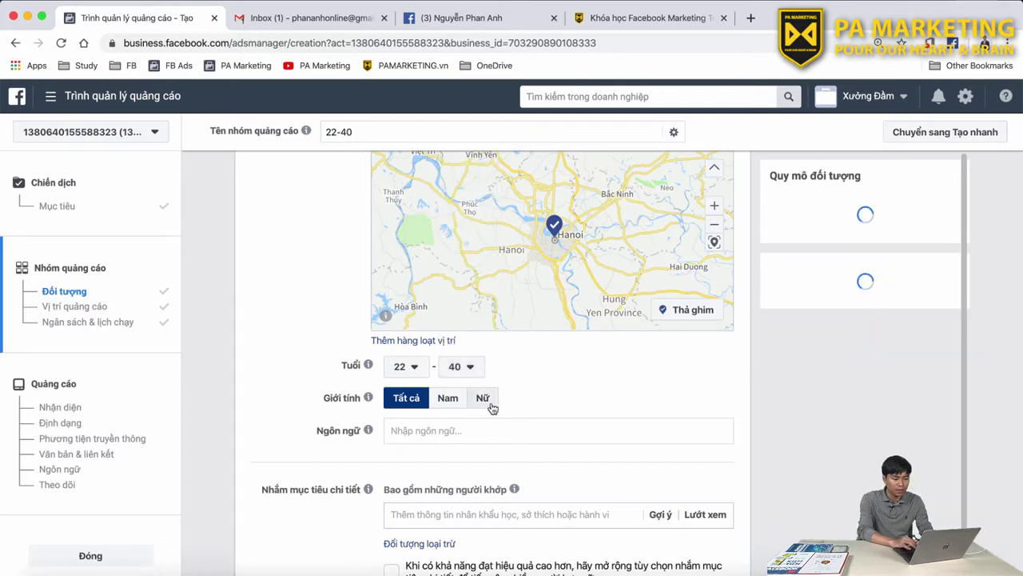
{"action": "left_click", "coordinate": [489, 404]}
{"action": "scroll", "coordinate": [708, 445], "scroll_direction": "down", "scroll_amount": 2}
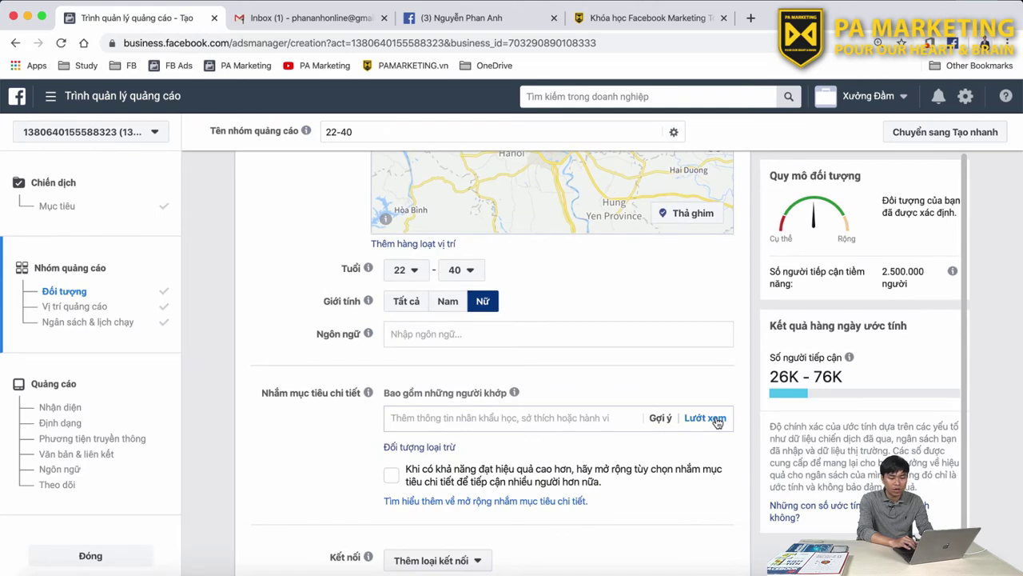
Review the ad set's targeting, placement and budget settings alongside the estimated daily reach.
{"action": "scroll", "coordinate": [864, 481], "scroll_direction": "down", "scroll_amount": 1}
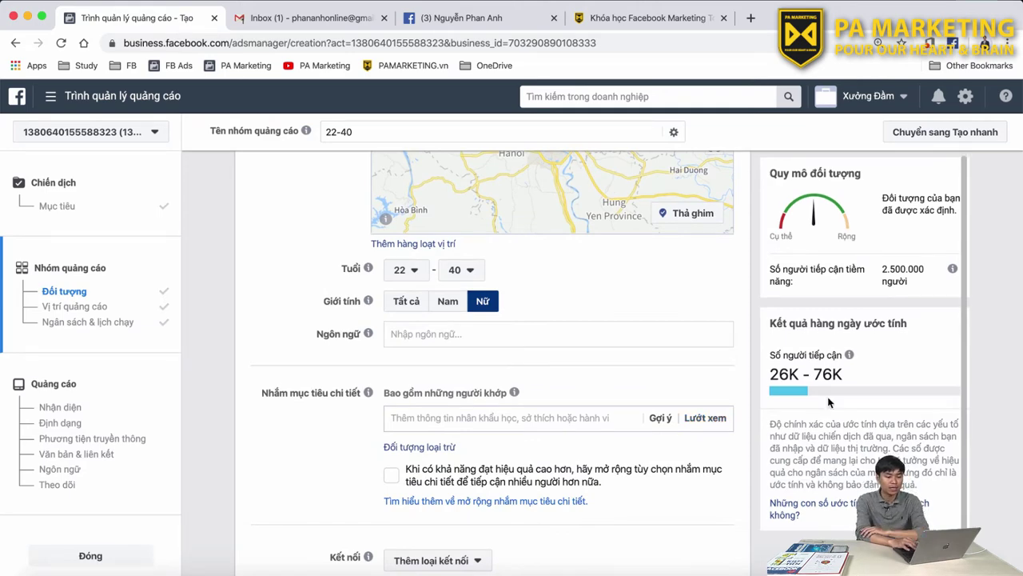
{"action": "scroll", "coordinate": [679, 491], "scroll_direction": "down", "scroll_amount": 10}
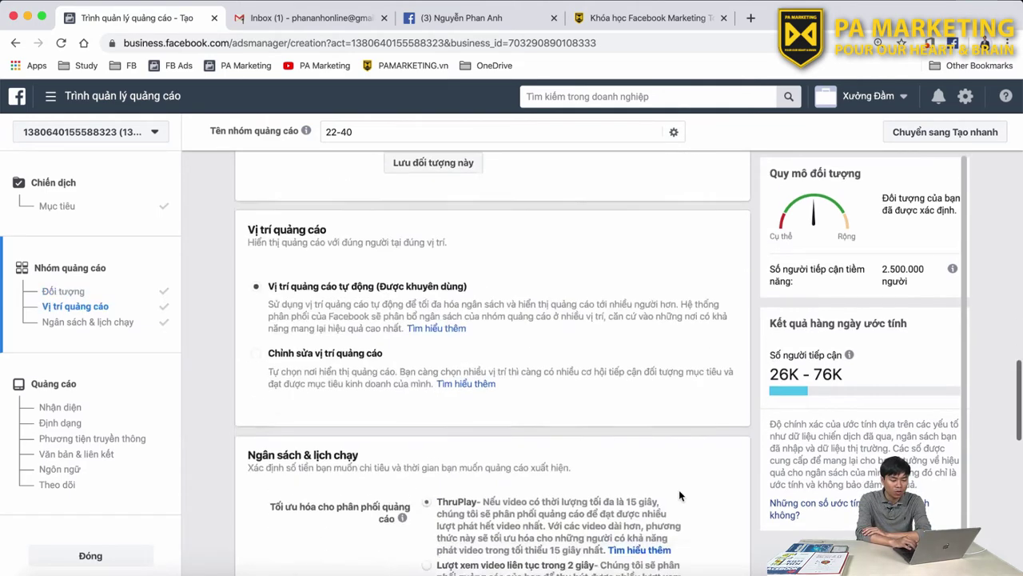
{"action": "scroll", "coordinate": [679, 490], "scroll_direction": "down", "scroll_amount": 5}
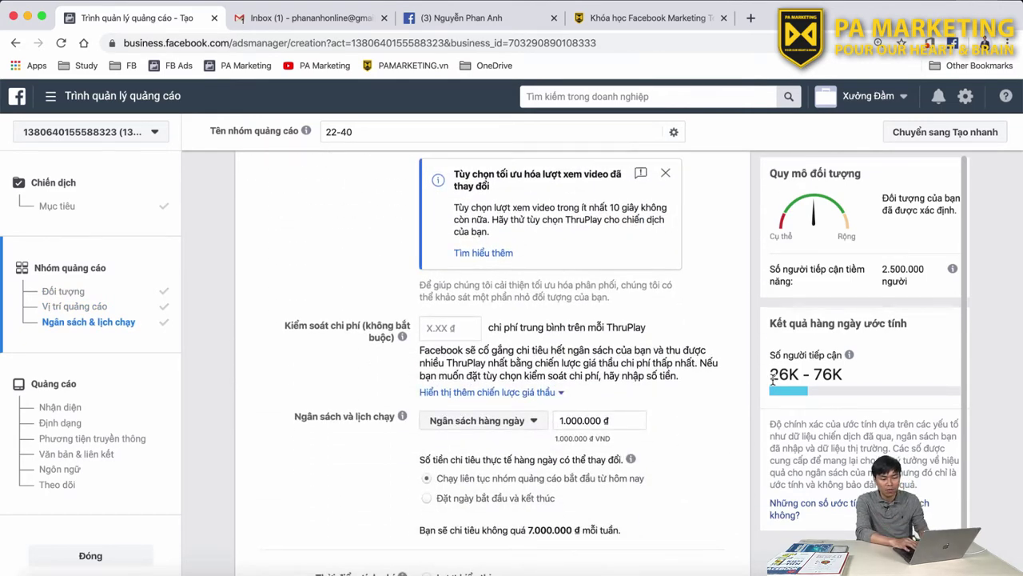
{"action": "left_click_drag", "start_coordinate": [769, 375], "coordinate": [855, 378]}
{"action": "left_click", "coordinate": [854, 378]}
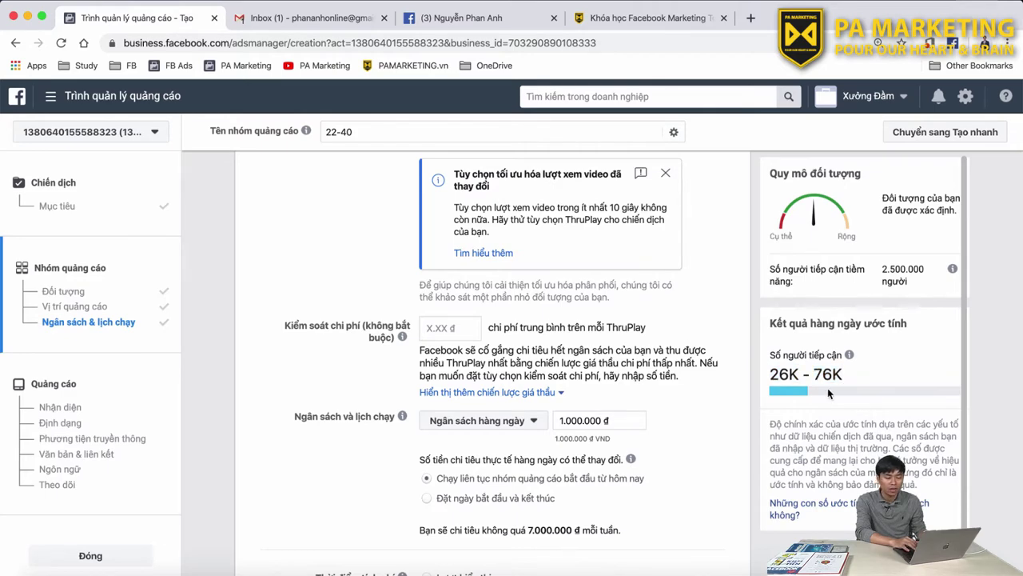
Replace the Hà Nội audience location with the whole of Việt Nam and check the estimated daily reach.
{"action": "scroll", "coordinate": [706, 336], "scroll_direction": "up", "scroll_amount": 15}
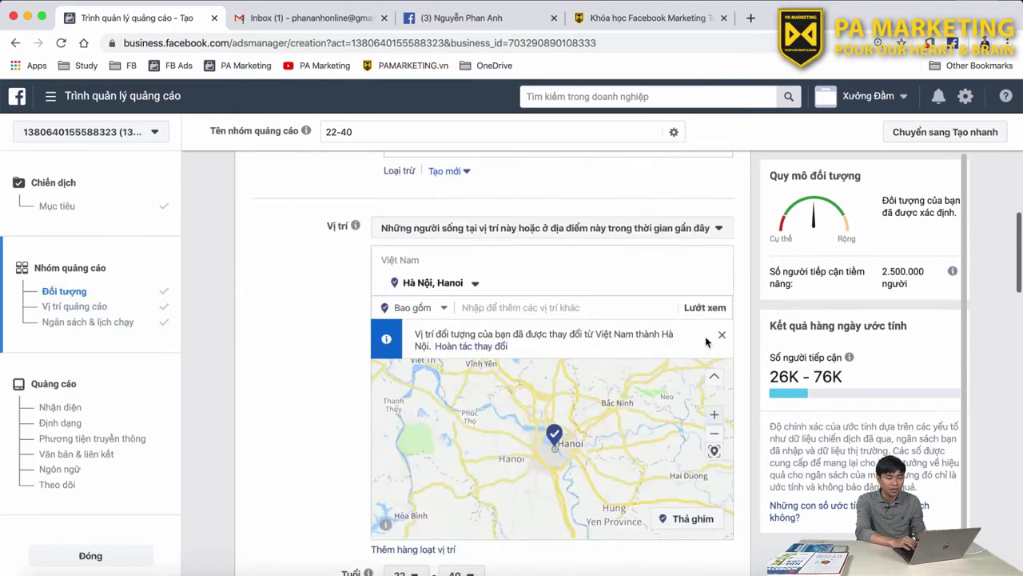
{"action": "scroll", "coordinate": [705, 335], "scroll_direction": "up", "scroll_amount": 3}
{"action": "scroll", "coordinate": [705, 336], "scroll_direction": "down", "scroll_amount": 2}
{"action": "left_click", "coordinate": [573, 360]}
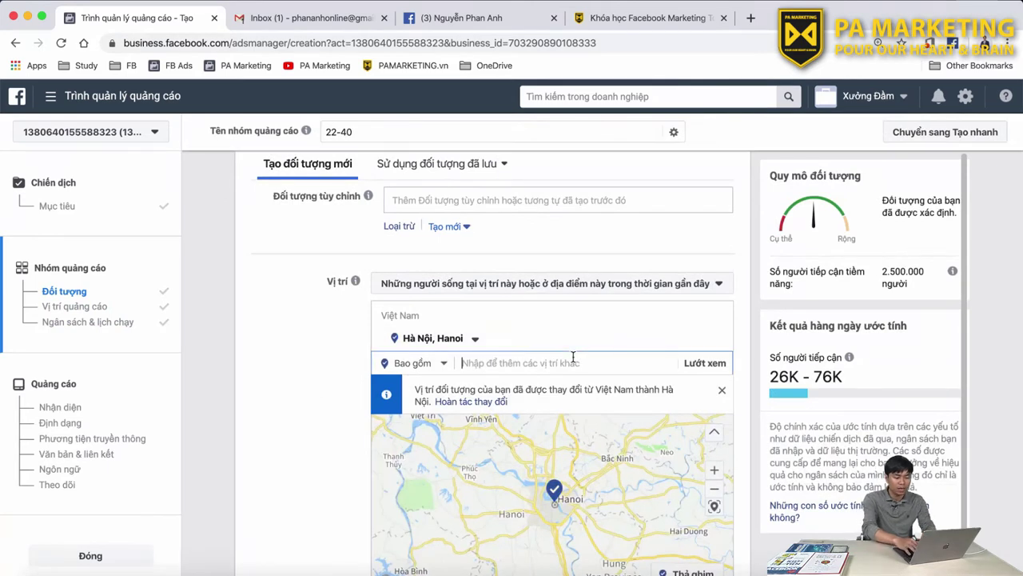
{"action": "type", "text": "việt nam"}
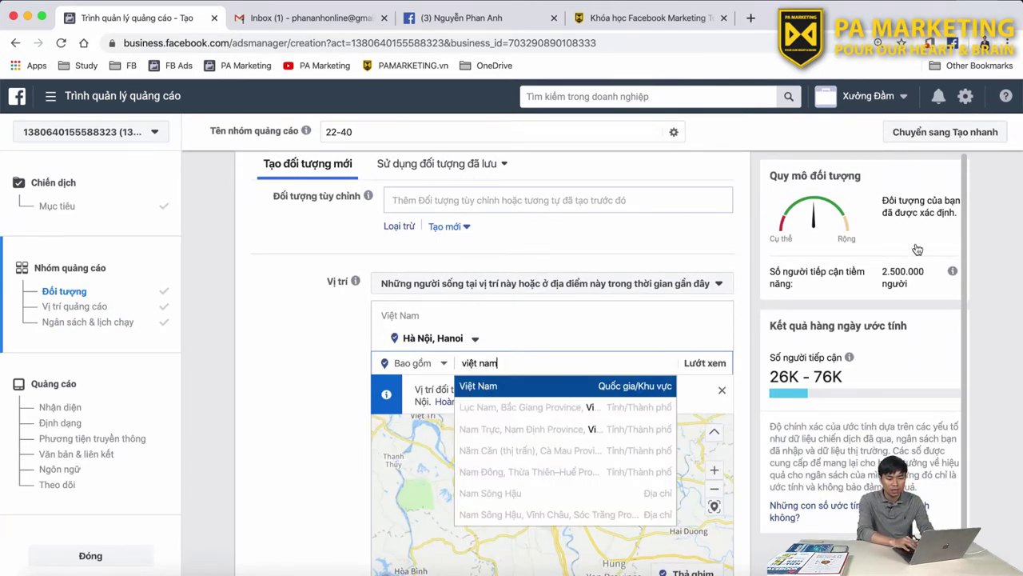
{"action": "key", "text": "Return"}
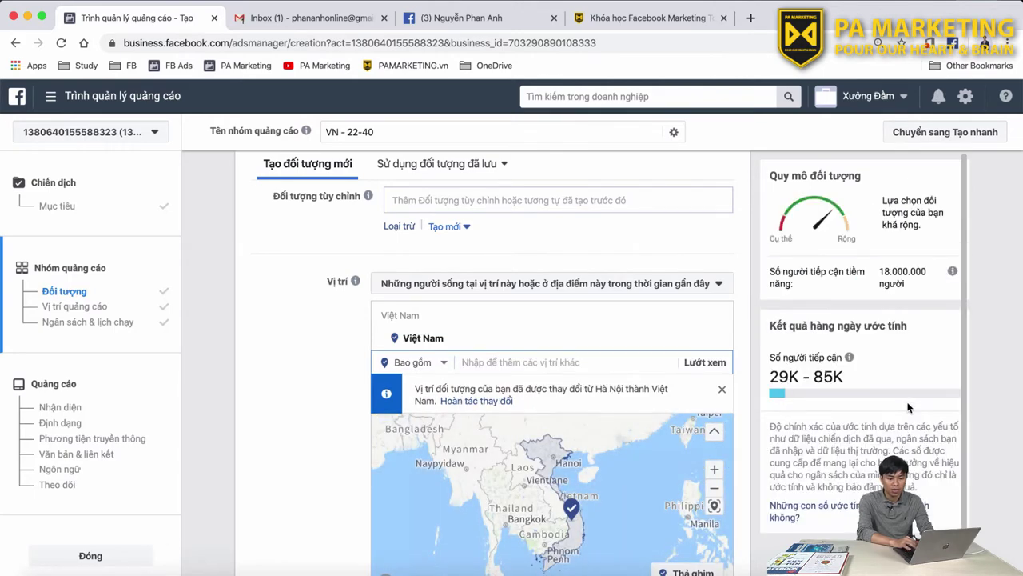
{"action": "left_click_drag", "start_coordinate": [770, 376], "coordinate": [849, 383]}
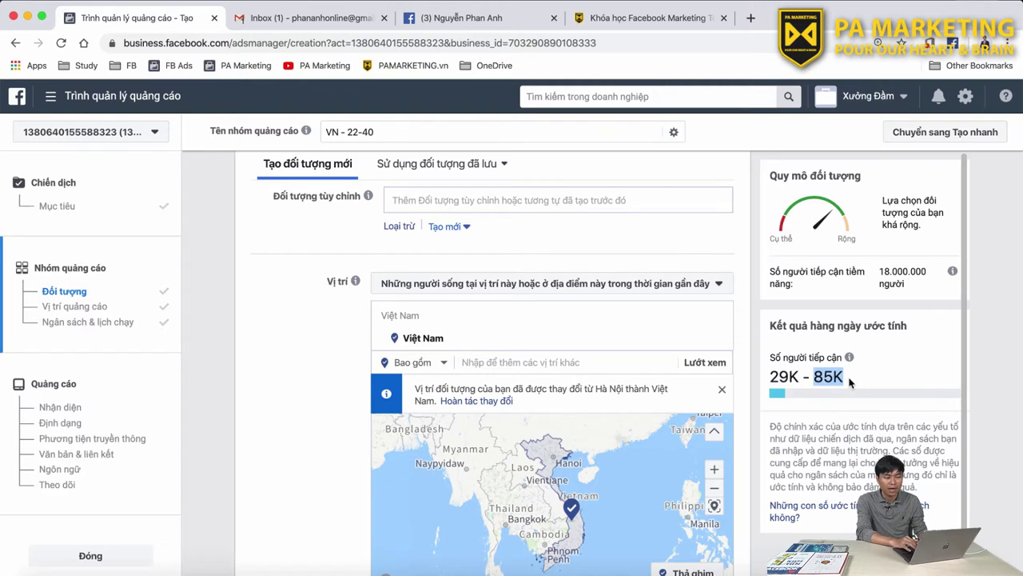
{"action": "left_click", "coordinate": [849, 383]}
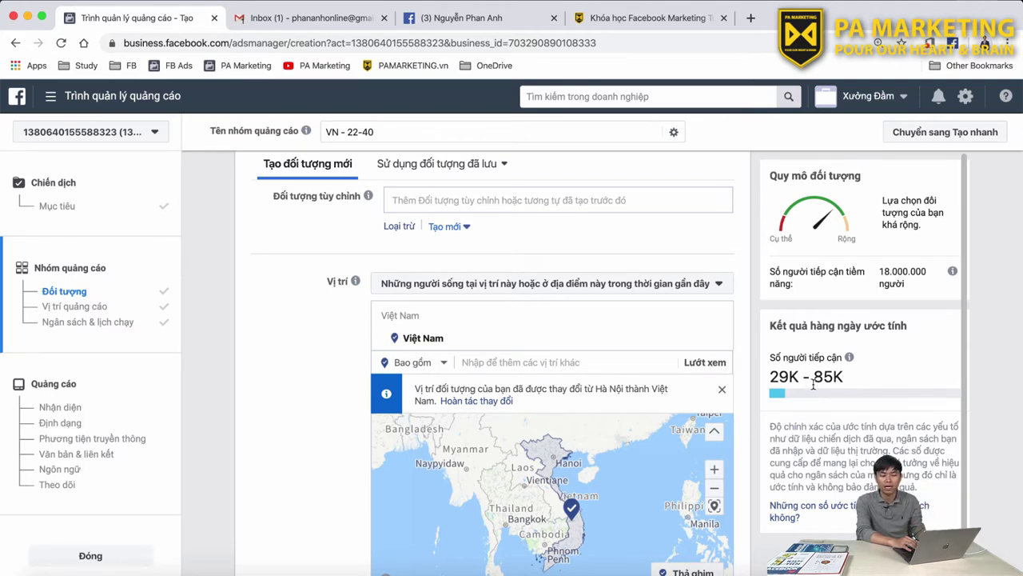
Continue from the ad set to the ad level and choose PA Marketing Academy as the ad's Facebook Page.
{"action": "scroll", "coordinate": [813, 385], "scroll_direction": "down", "scroll_amount": 1}
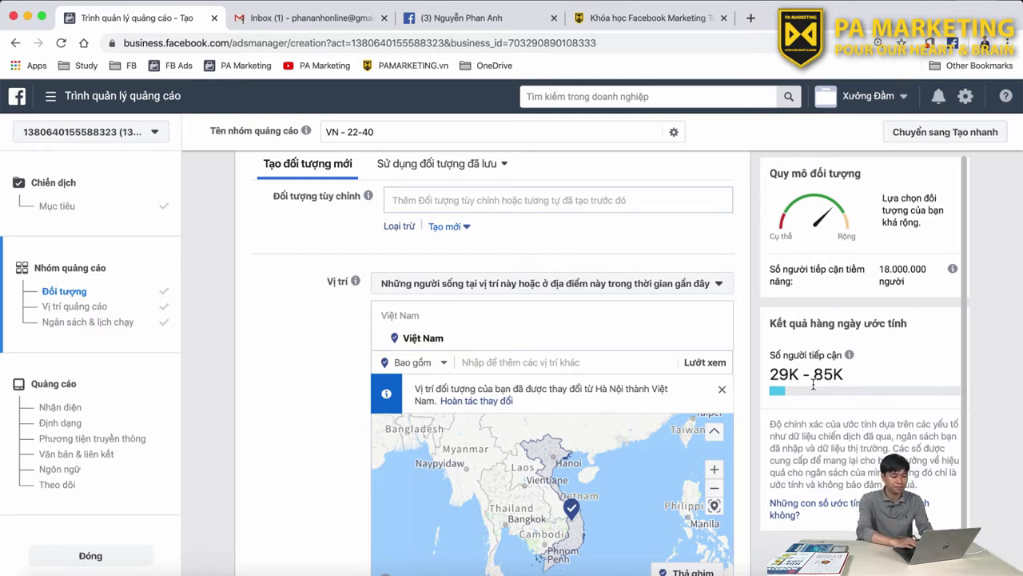
{"action": "scroll", "coordinate": [256, 401], "scroll_direction": "down", "scroll_amount": 10}
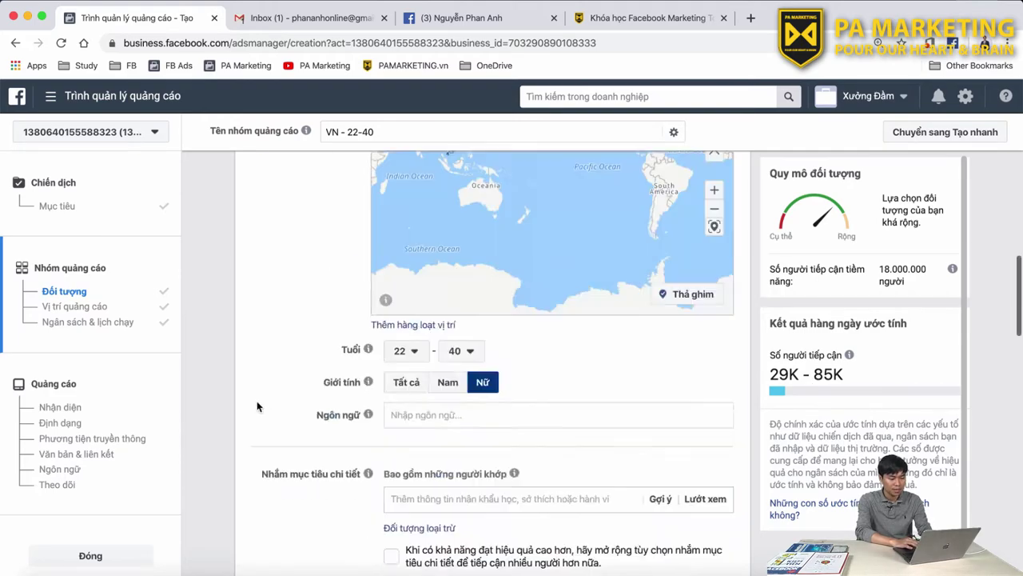
{"action": "scroll", "coordinate": [257, 404], "scroll_direction": "down", "scroll_amount": 4}
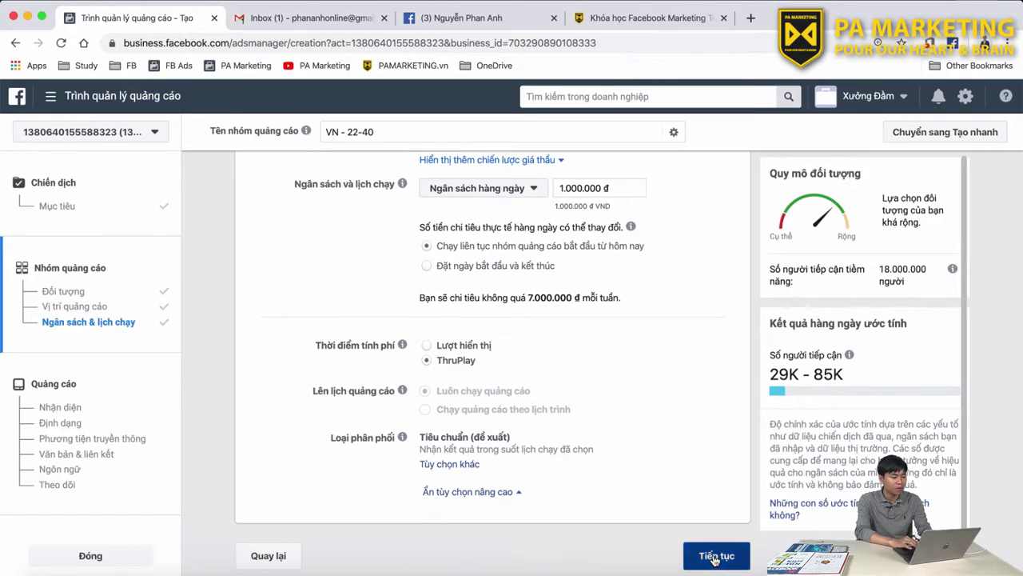
{"action": "left_click", "coordinate": [715, 553]}
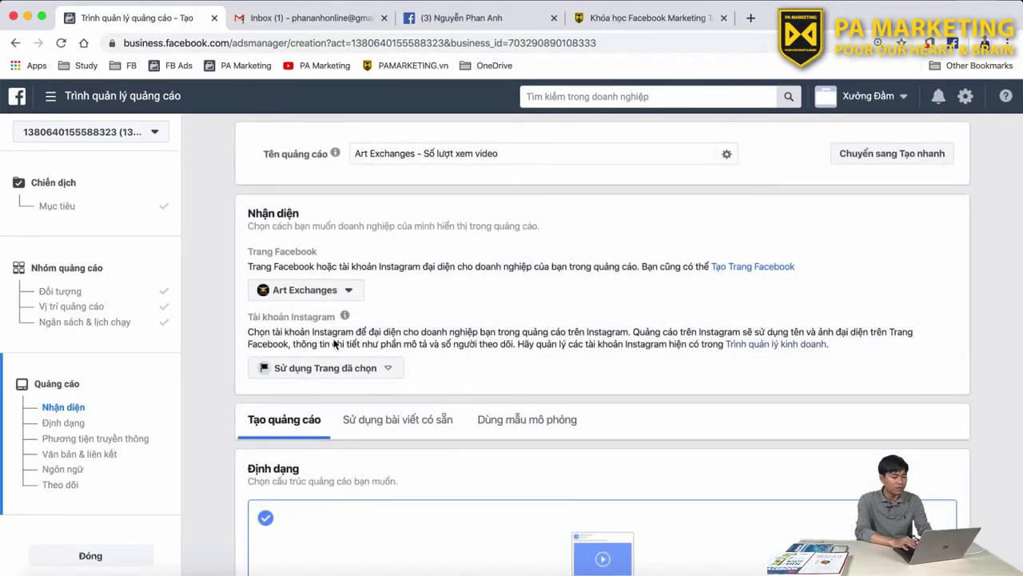
{"action": "left_click", "coordinate": [350, 291]}
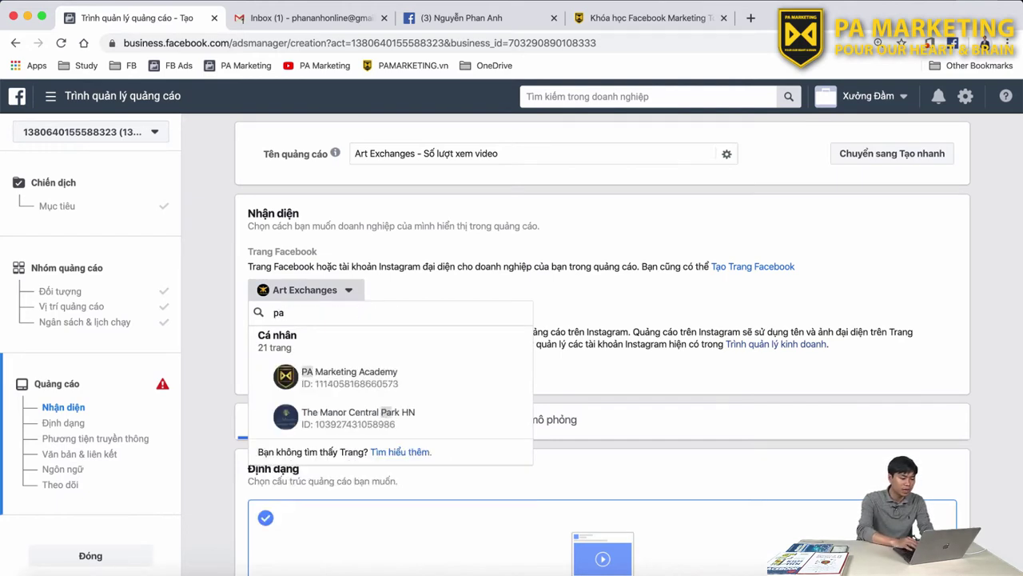
{"action": "left_click", "coordinate": [365, 381]}
Rename the ad "Khóa học Facebook Marketing chuyên nghiệp chuyên sâu của thầy" followed by the instructor's name.
{"action": "left_click", "coordinate": [553, 154]}
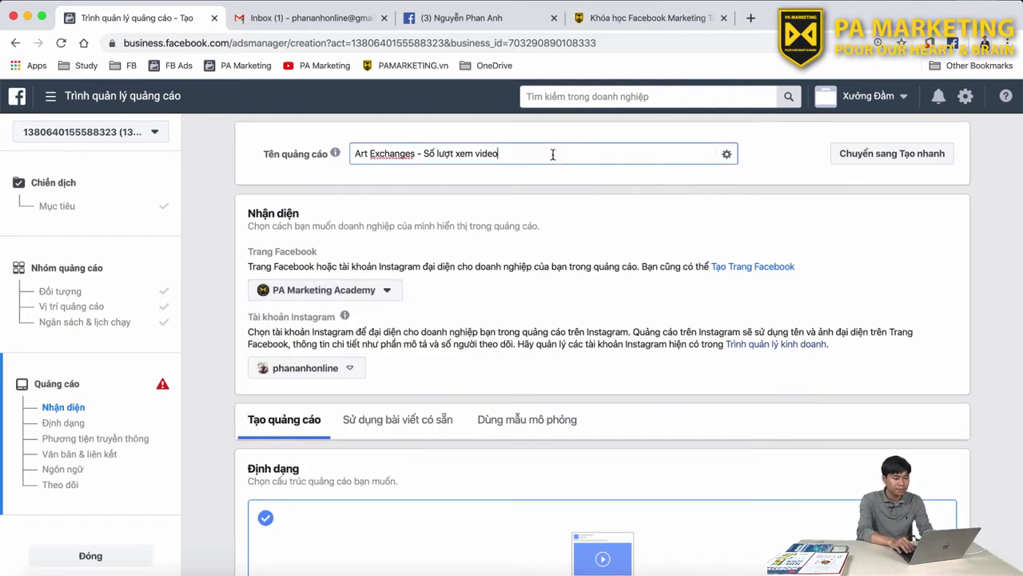
{"action": "key", "text": "super+a"}
{"action": "type", "text": "Khóa học"}
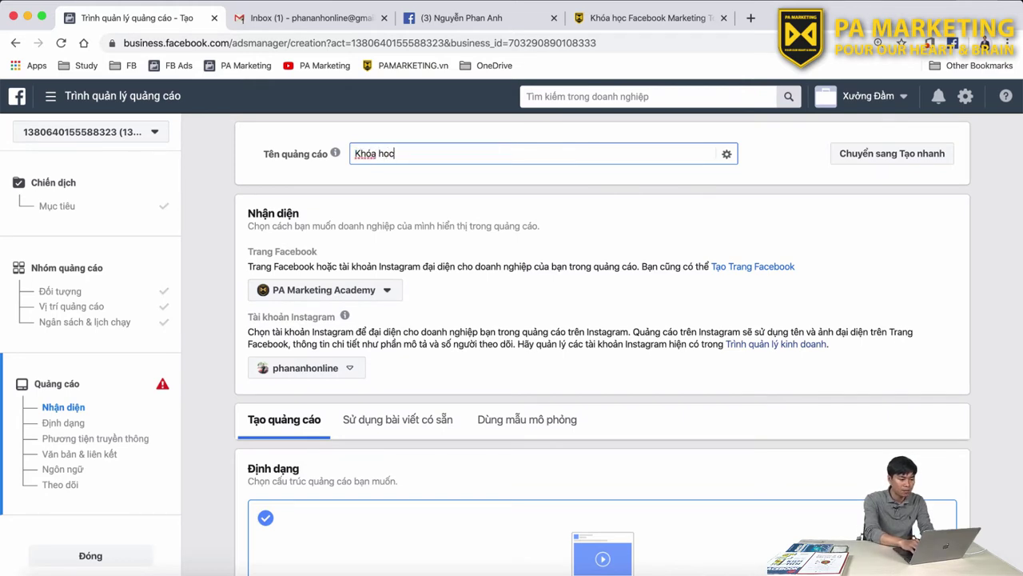
{"action": "type", "text": " Facebook"}
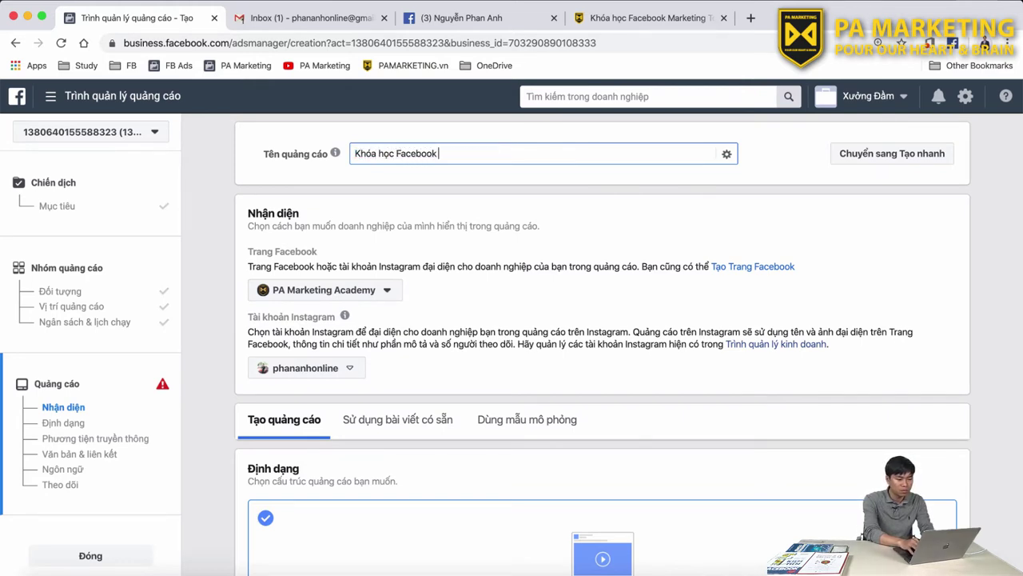
{"action": "type", "text": " Marketing chuyên n"}
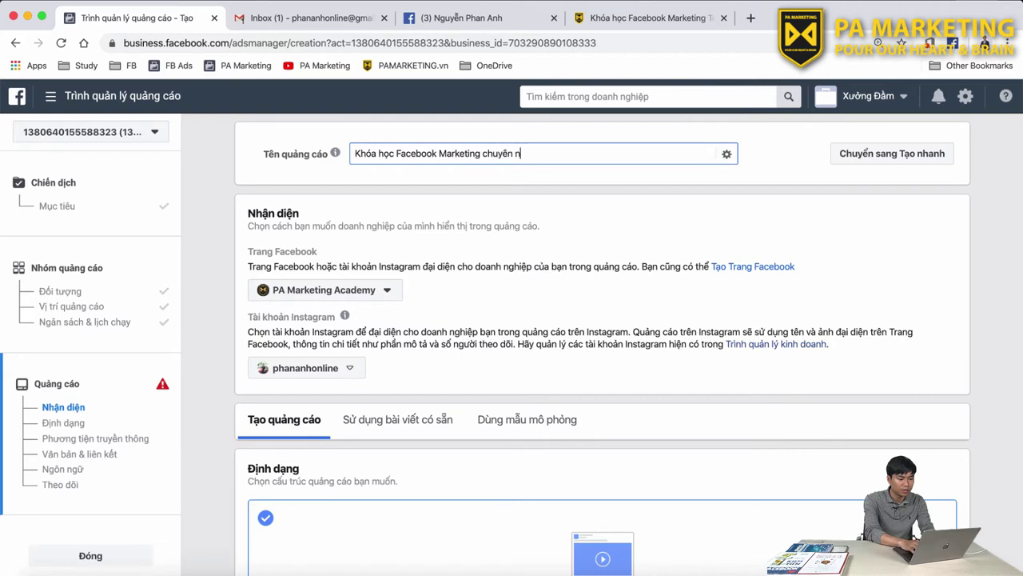
{"action": "type", "text": "ghiệp chuyên sau"}
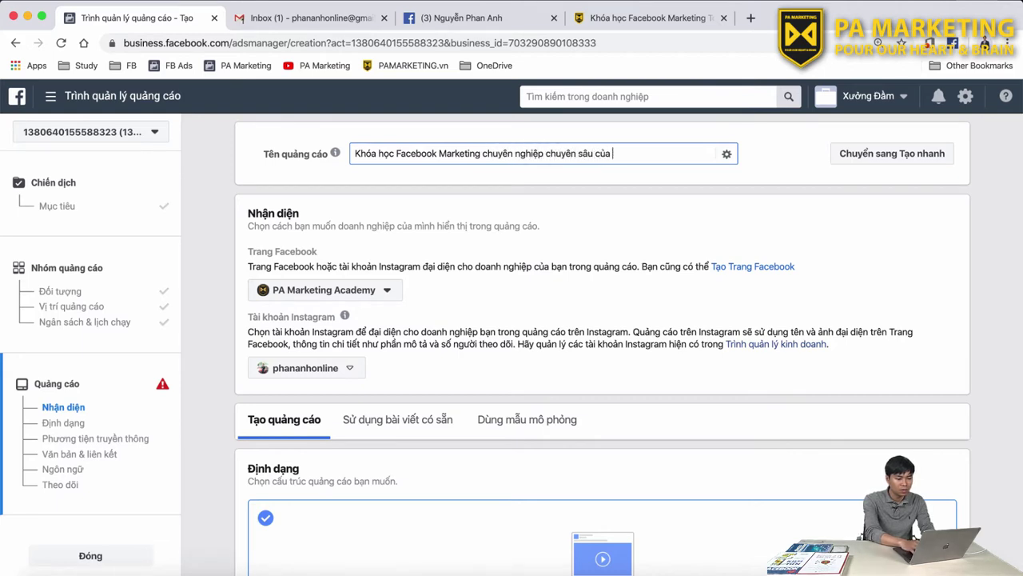
{"action": "type", "text": " của thầy Phan An"}
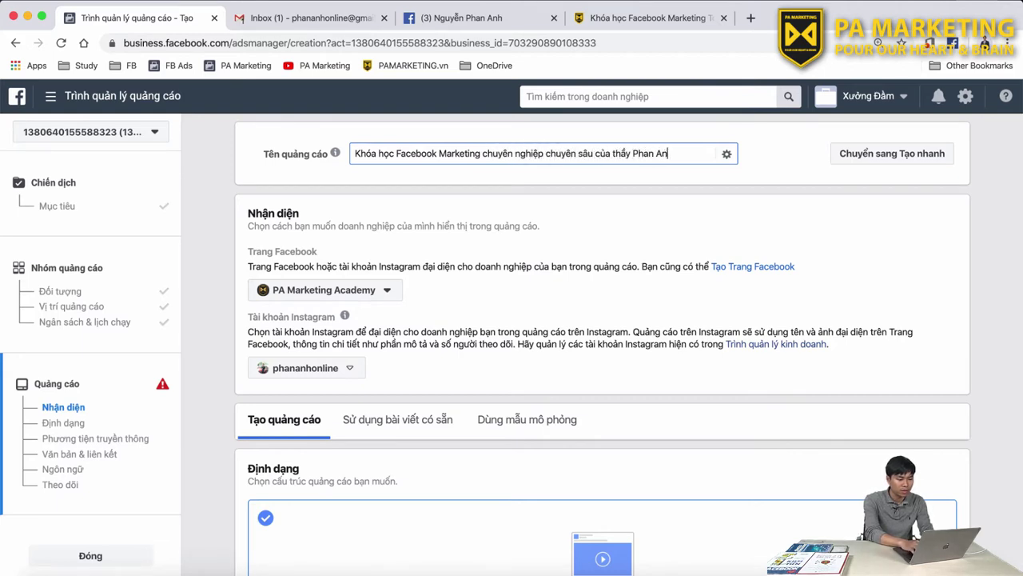
{"action": "type", "text": "h"}
Add the 1920 × 1080 Page video titled "Marketing online có phải là xu hướ..." as the ad's media.
{"action": "scroll", "coordinate": [652, 259], "scroll_direction": "down", "scroll_amount": 5}
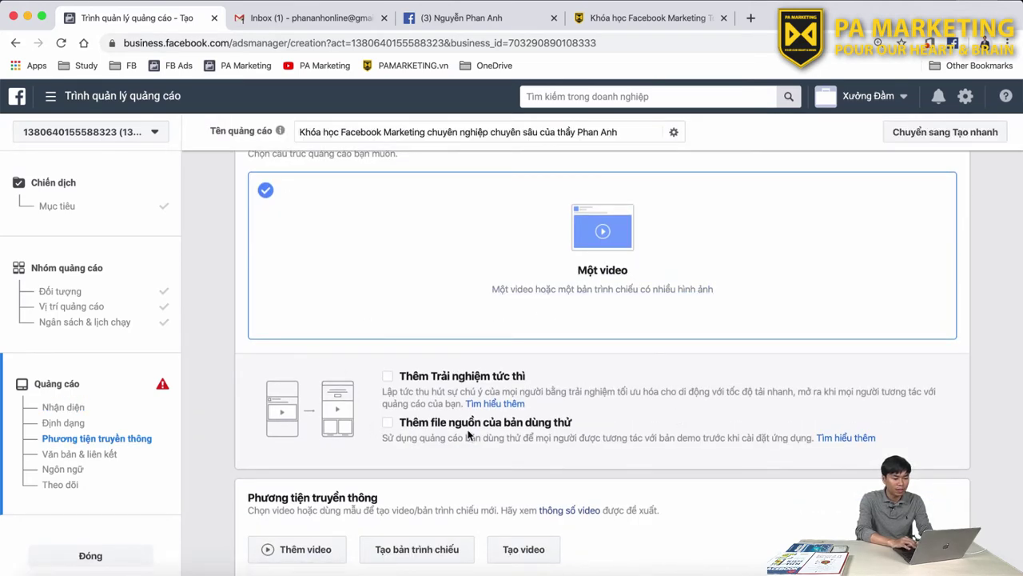
{"action": "scroll", "coordinate": [395, 379], "scroll_direction": "down", "scroll_amount": 3}
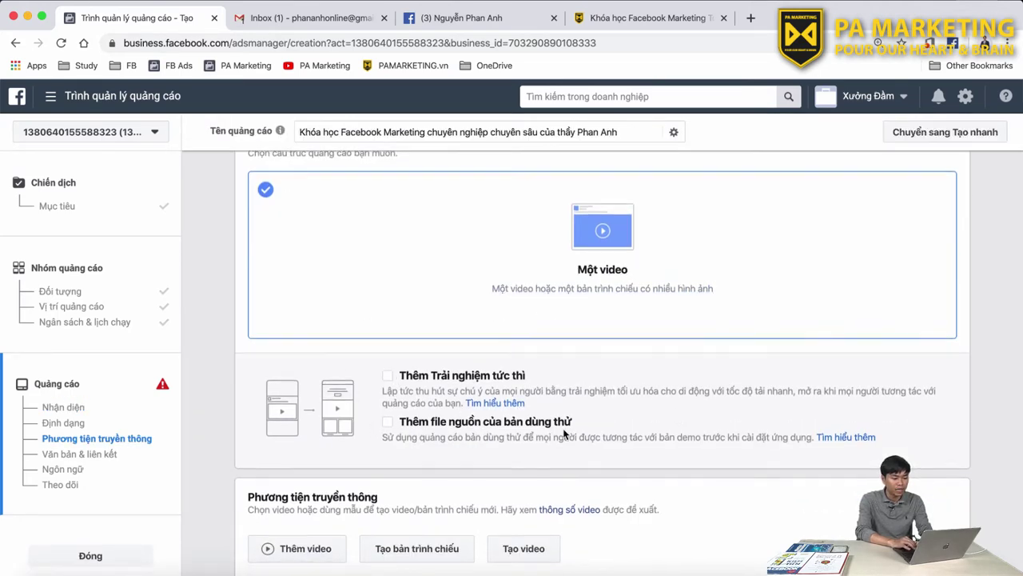
{"action": "scroll", "coordinate": [374, 401], "scroll_direction": "down", "scroll_amount": 2}
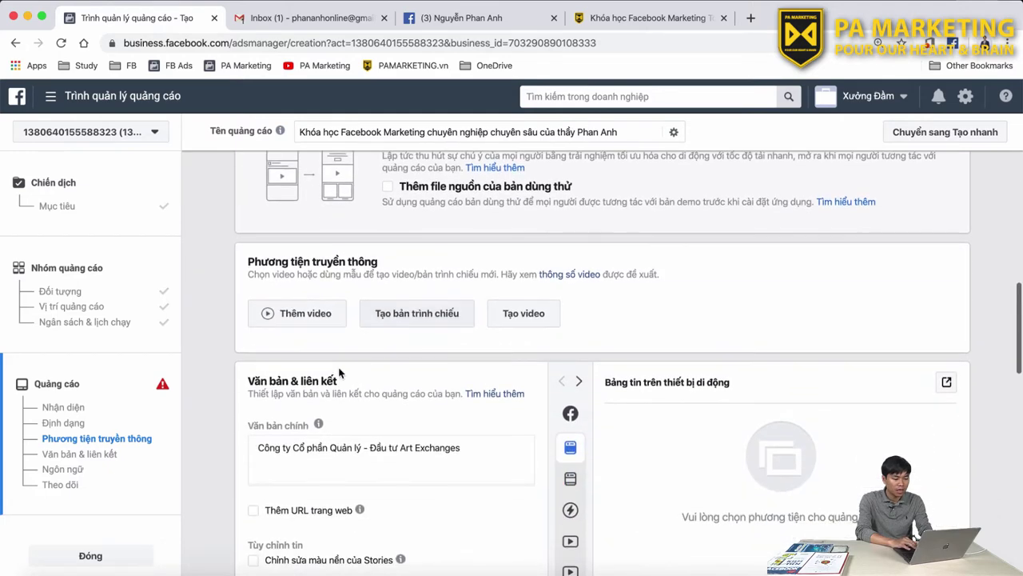
{"action": "left_click", "coordinate": [301, 317]}
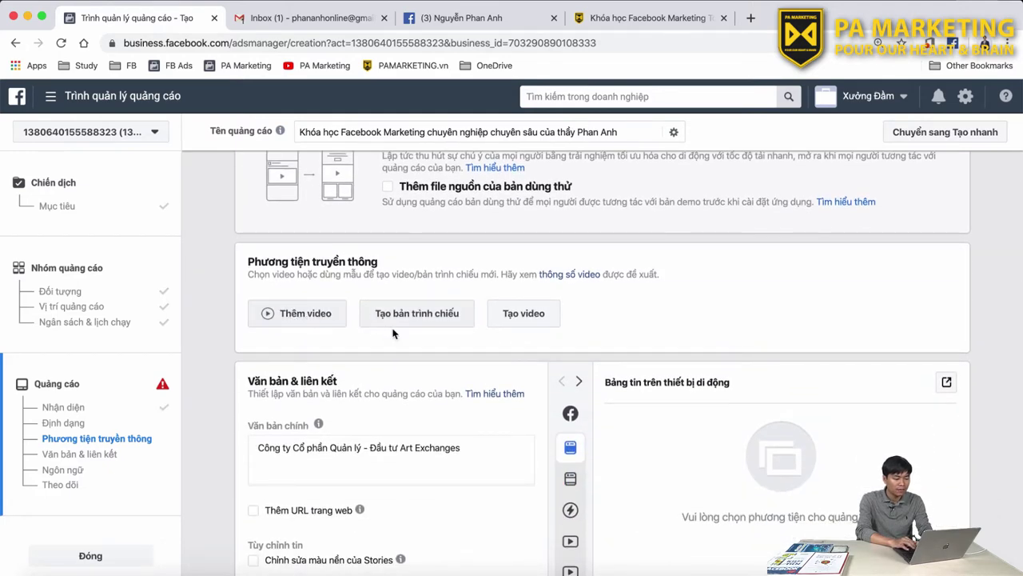
{"action": "left_click", "coordinate": [224, 203]}
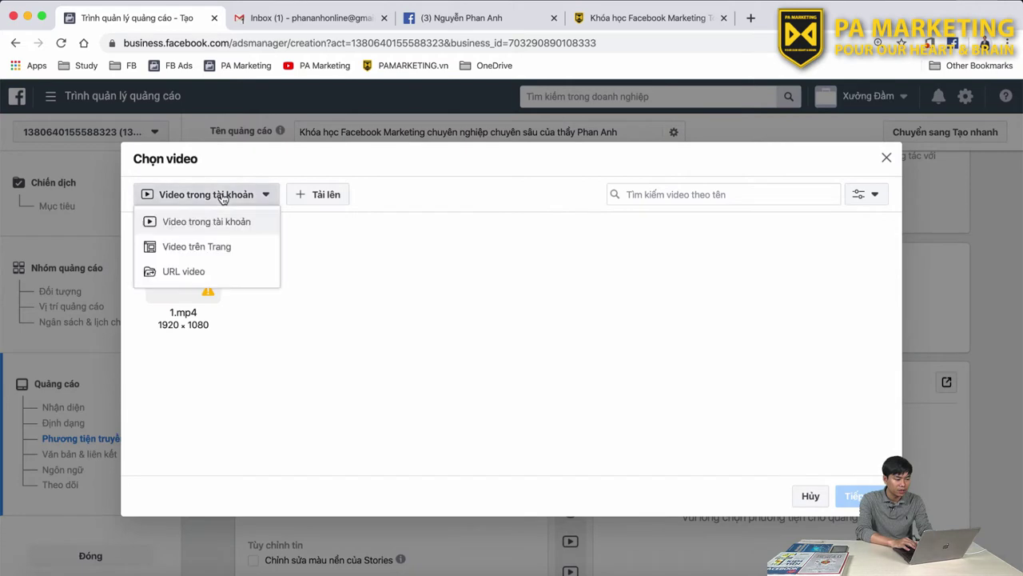
{"action": "left_click", "coordinate": [224, 245]}
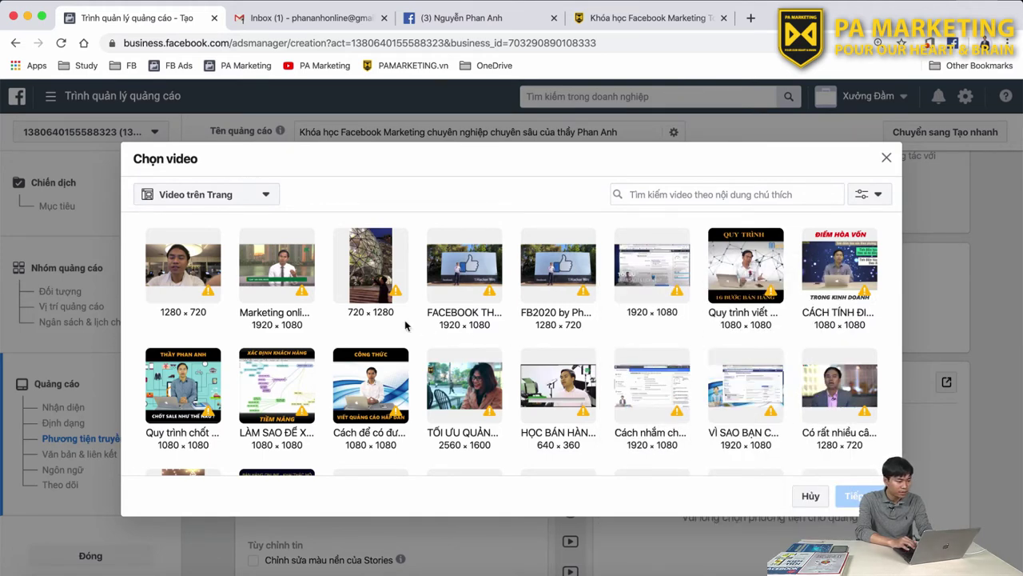
{"action": "left_click", "coordinate": [269, 281]}
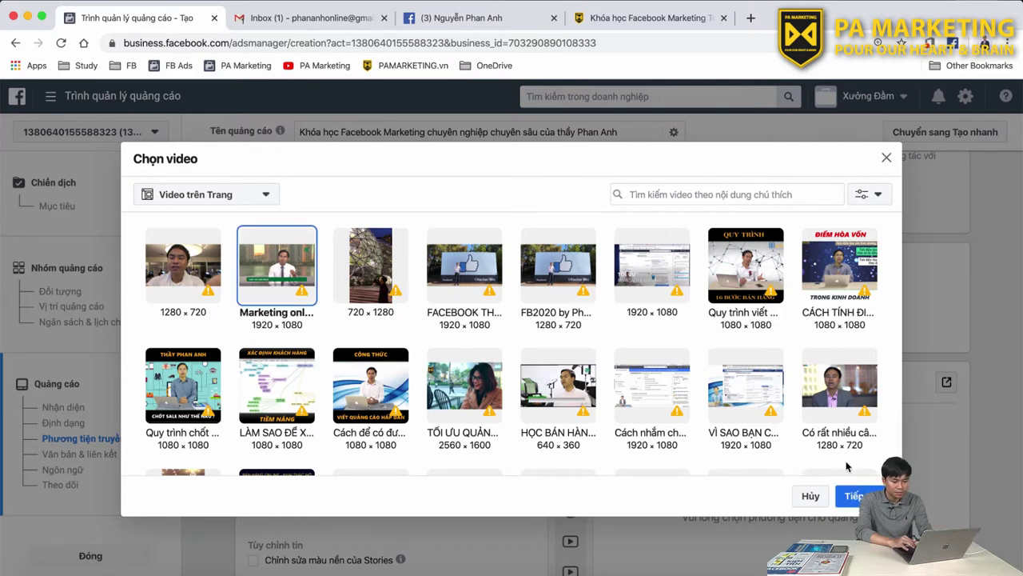
{"action": "left_click", "coordinate": [854, 494]}
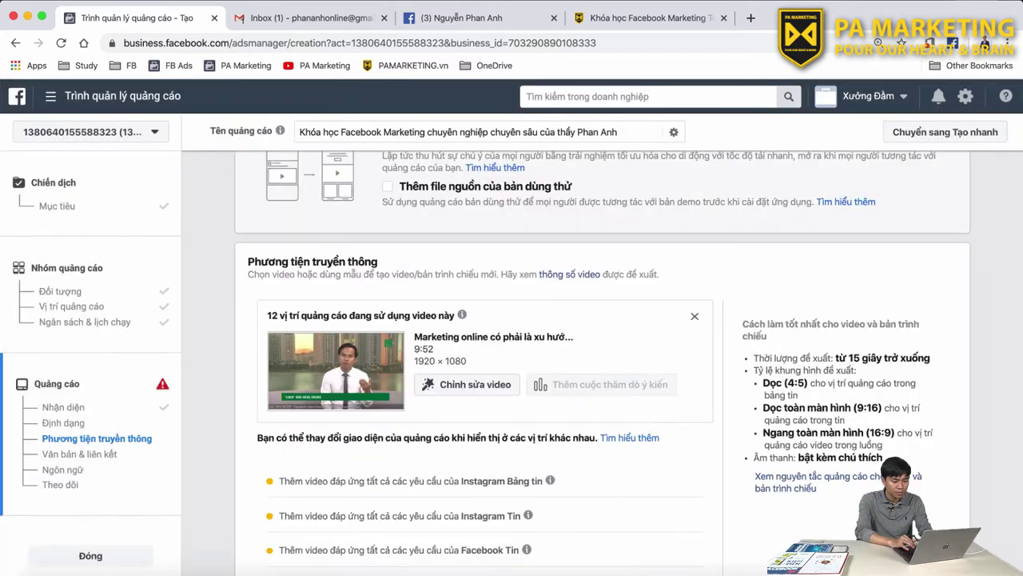
Replace the ad's primary text with "Học Facebook Marketing qua video cùng với thầy" followed by the instructor's name.
{"action": "scroll", "coordinate": [655, 431], "scroll_direction": "down", "scroll_amount": 5}
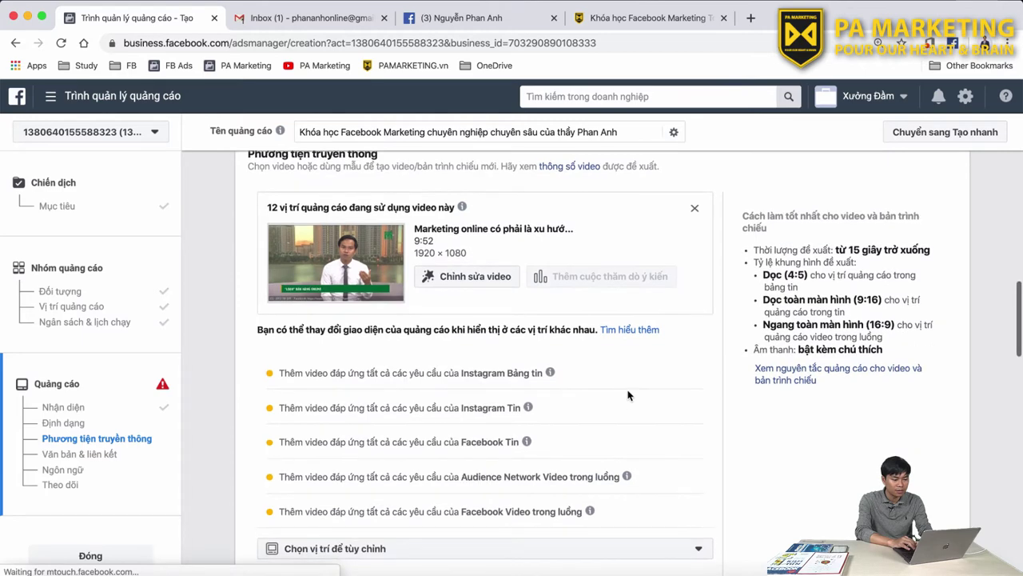
{"action": "scroll", "coordinate": [628, 395], "scroll_direction": "down", "scroll_amount": 4}
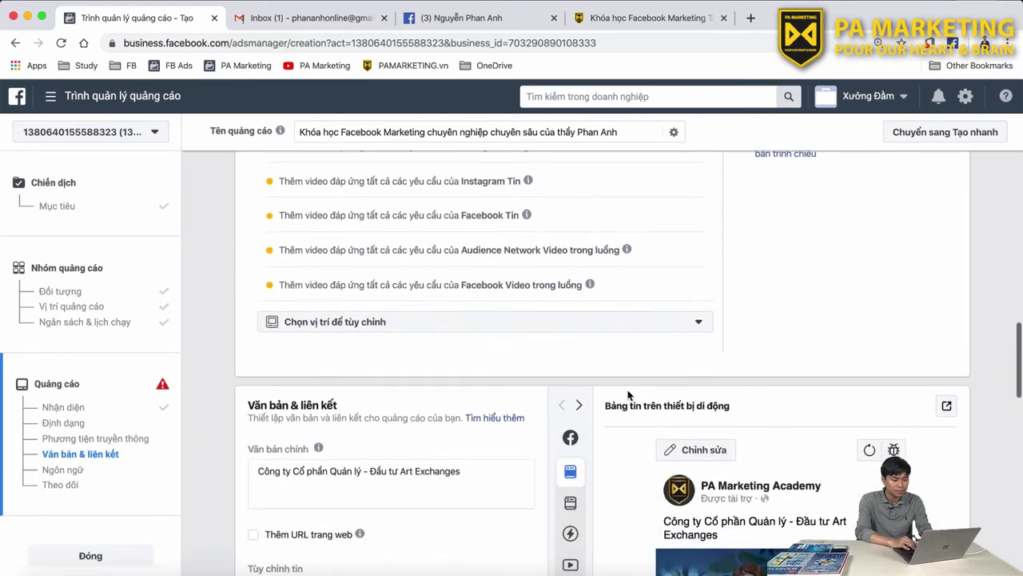
{"action": "scroll", "coordinate": [628, 395], "scroll_direction": "down", "scroll_amount": 4}
{"action": "scroll", "coordinate": [742, 312], "scroll_direction": "up", "scroll_amount": 1}
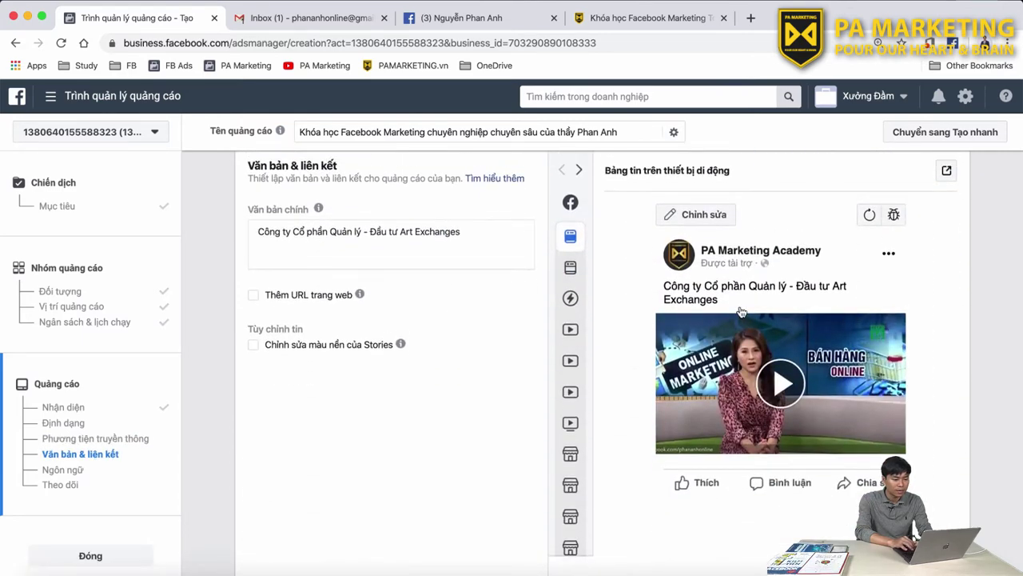
{"action": "left_click", "coordinate": [475, 247]}
{"action": "key", "text": "super+a"}
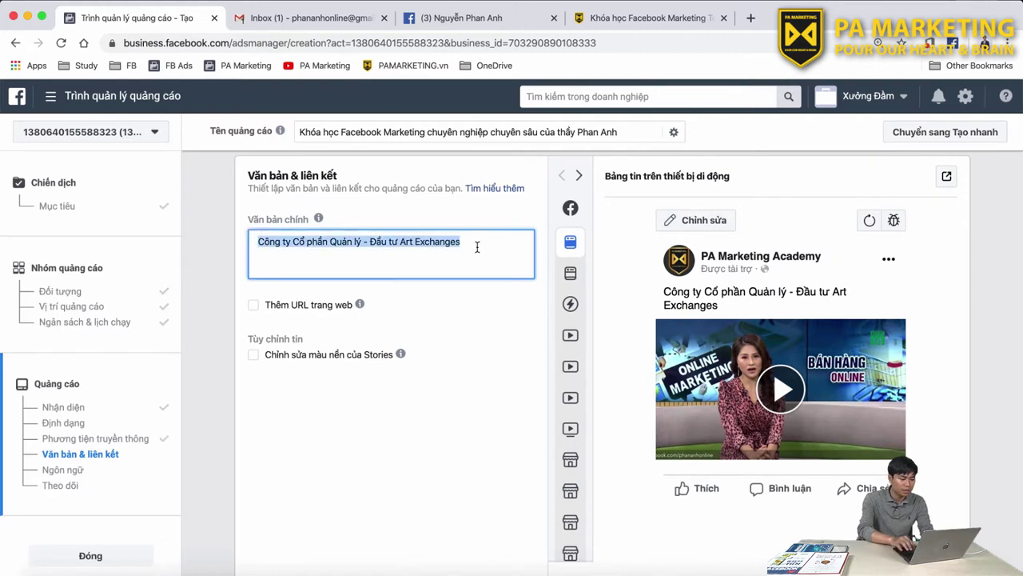
{"action": "type", "text": "Học "}
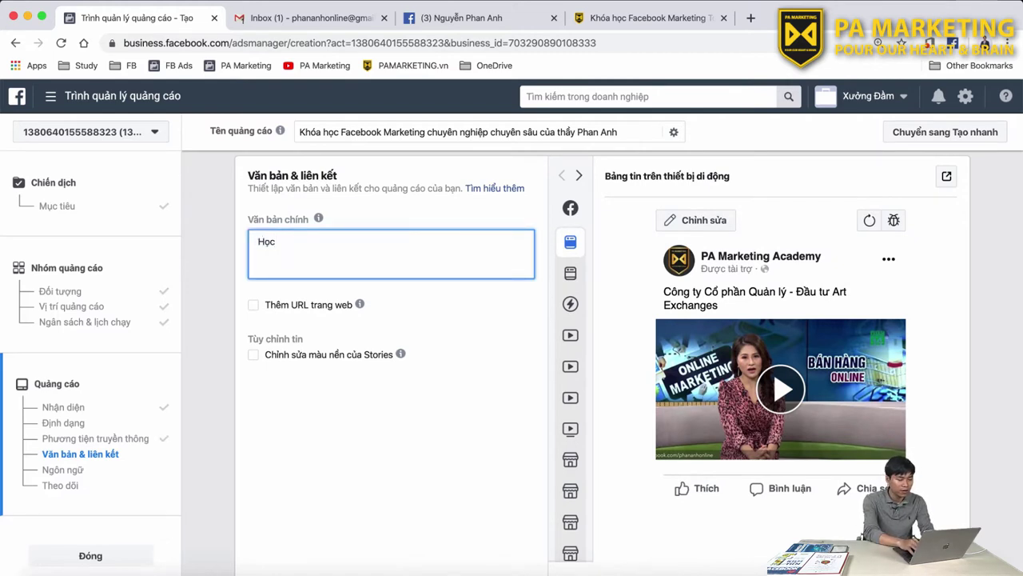
{"action": "type", "text": "Facebook Marketi"}
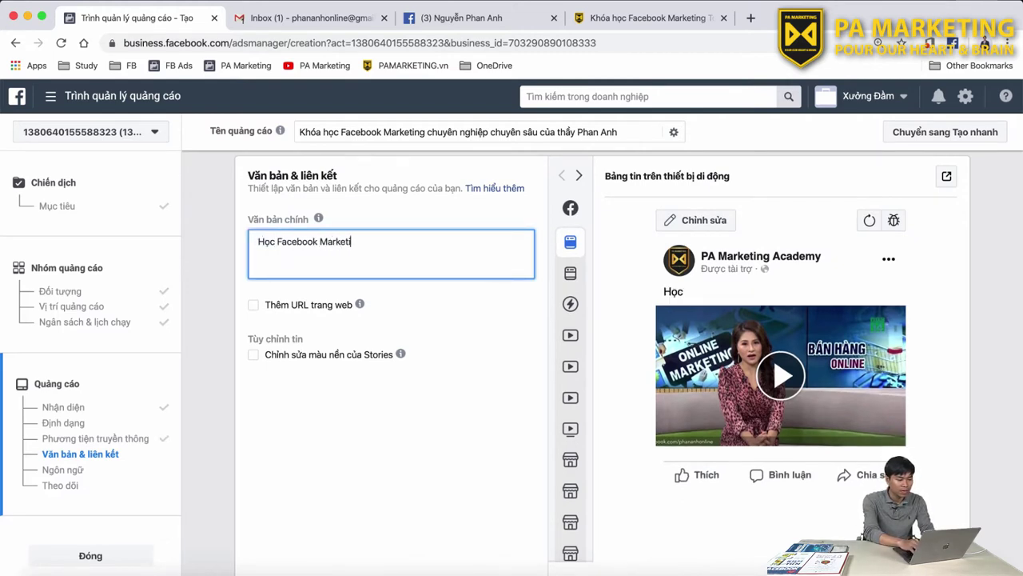
{"action": "type", "text": "ng qua vide"}
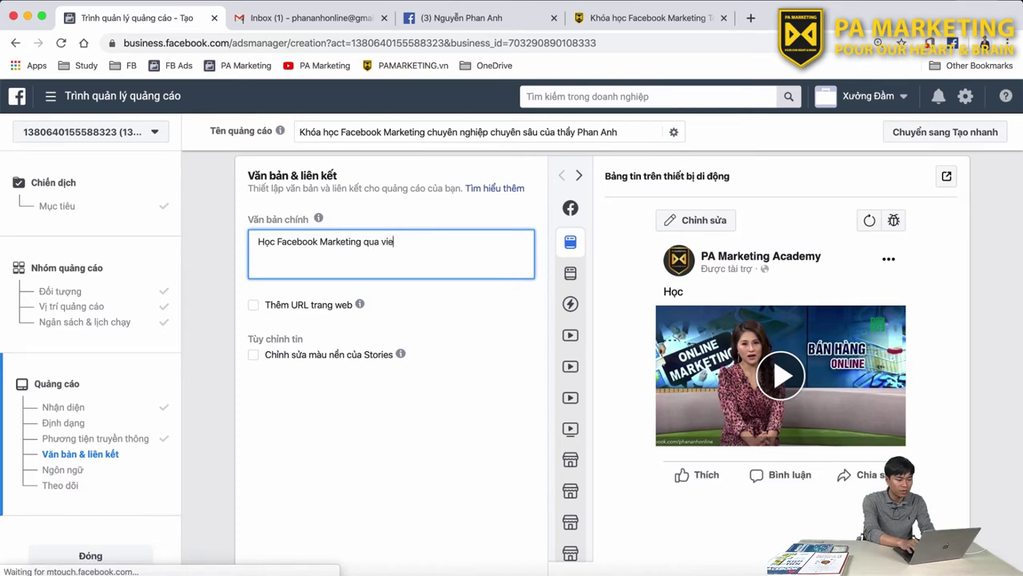
{"action": "key", "text": "BackSpace"}
{"action": "type", "text": "deo cùng với tha"}
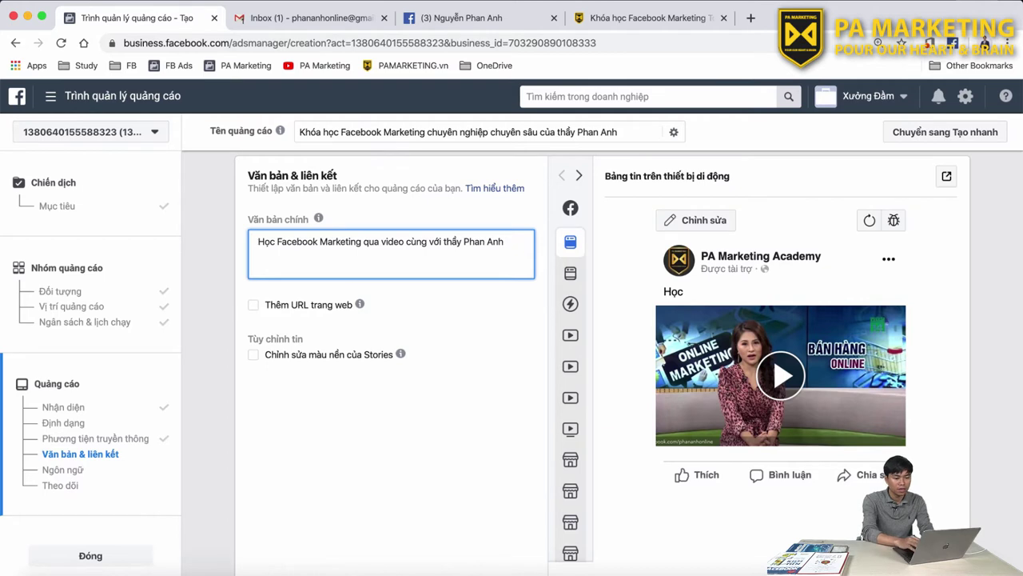
{"action": "left_click", "coordinate": [253, 308]}
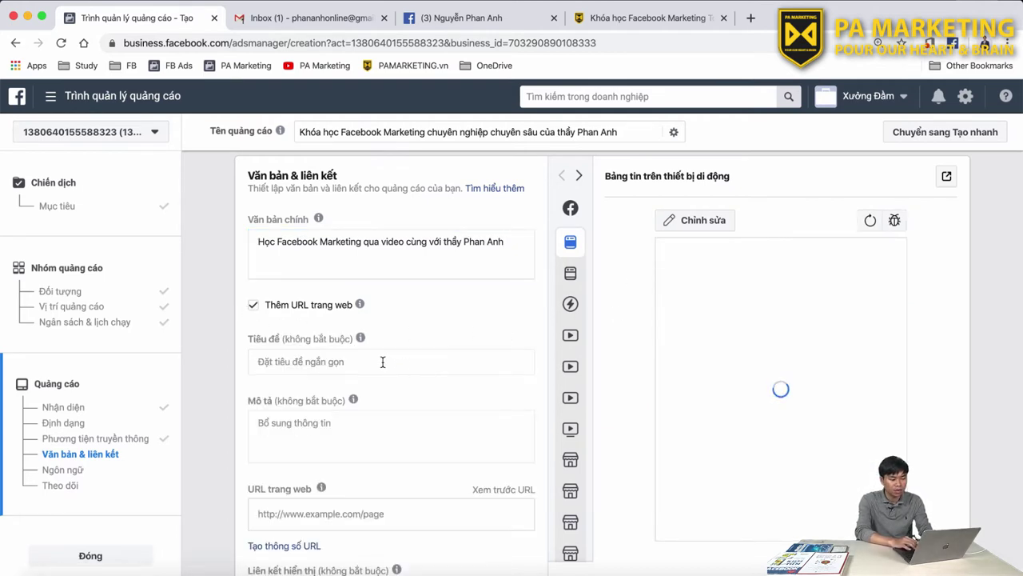
{"action": "scroll", "coordinate": [381, 361], "scroll_direction": "down", "scroll_amount": 2}
{"action": "left_click", "coordinate": [377, 447]}
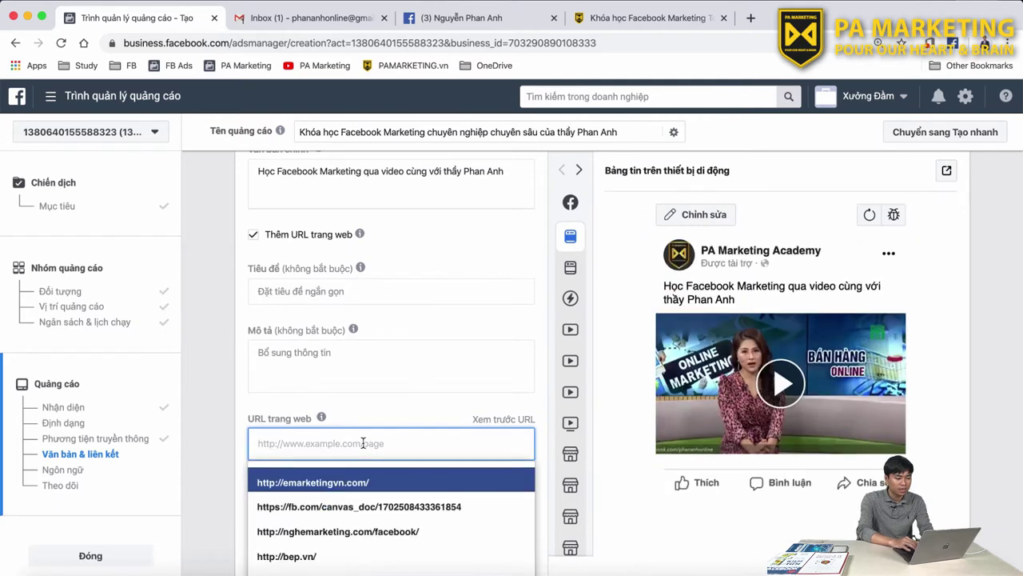
{"action": "type", "text": "www."}
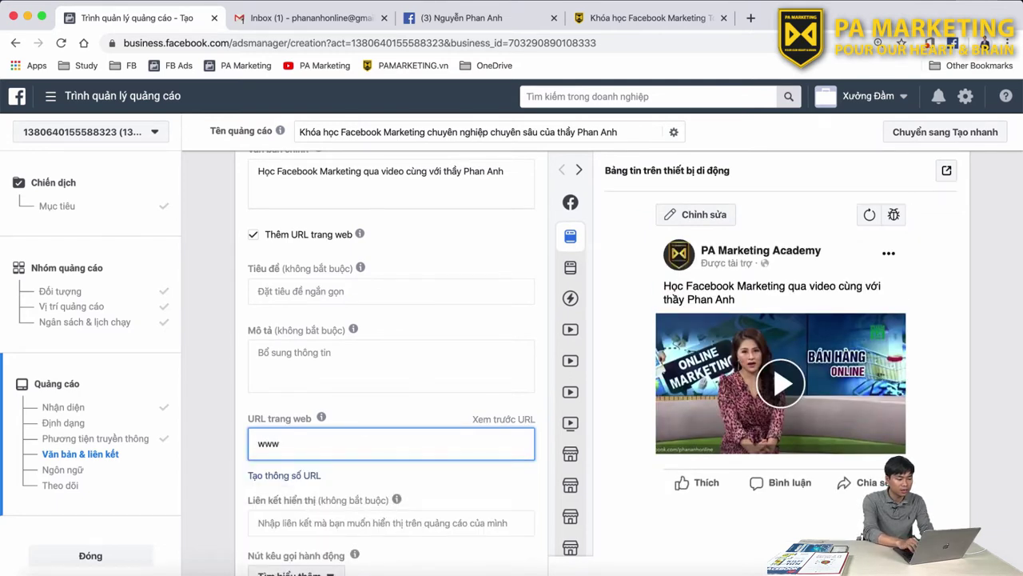
{"action": "left_click", "coordinate": [655, 7]}
{"action": "key", "text": "super+l"}
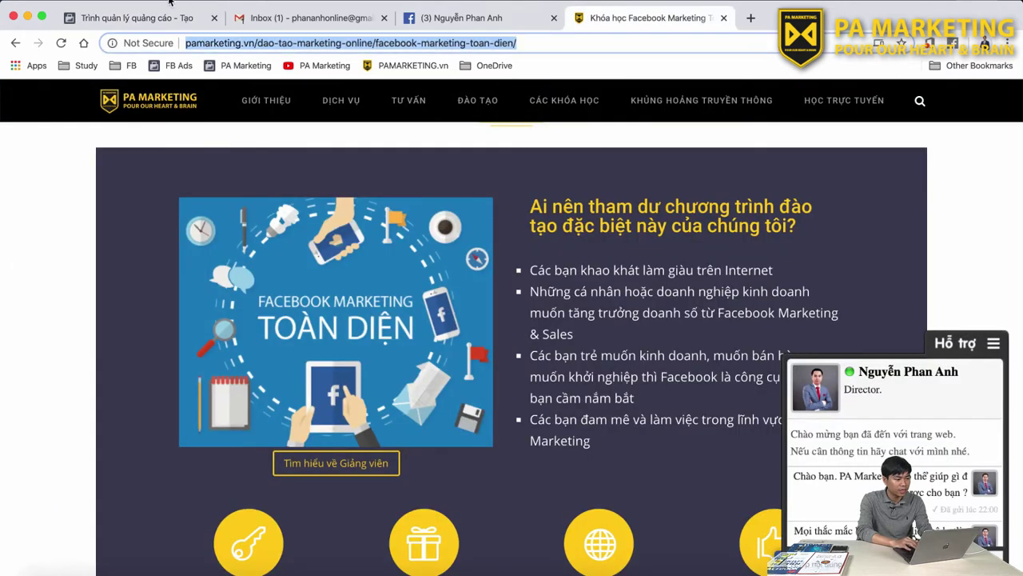
{"action": "left_click", "coordinate": [140, 18]}
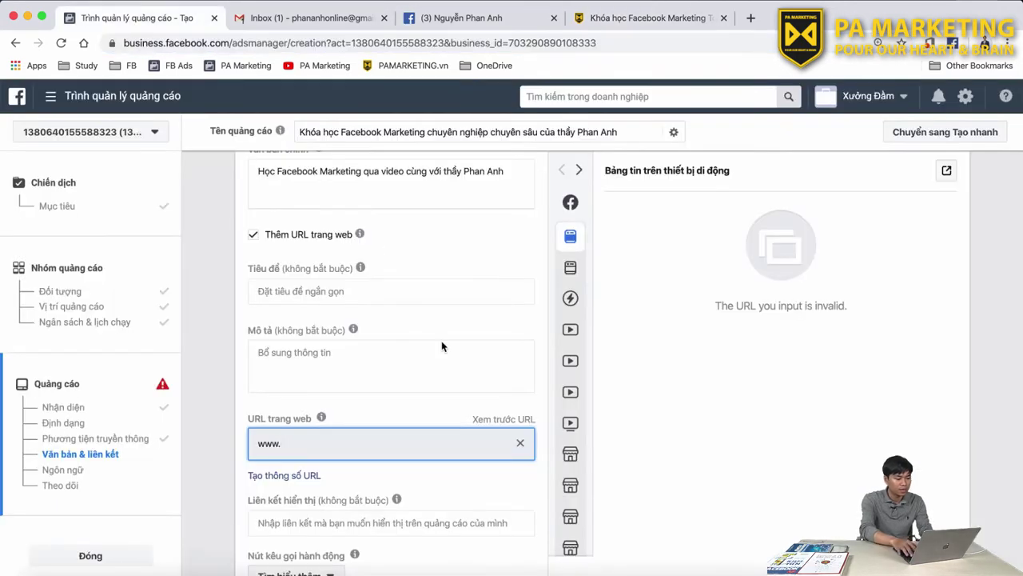
{"action": "key", "text": "super+v"}
{"action": "mouse_move", "coordinate": [584, 523]}
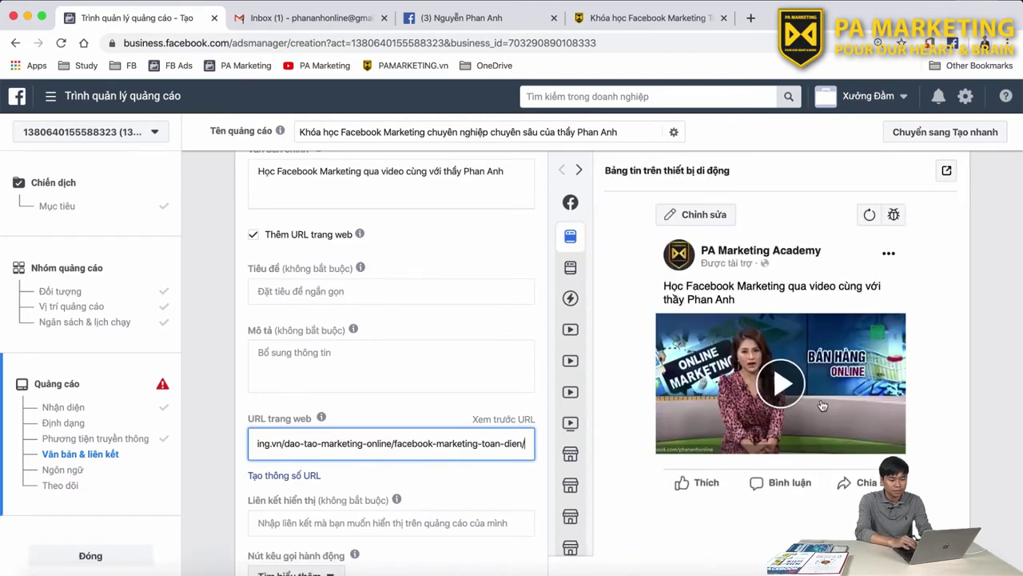
Set the ad's call to action to Đăng ký and check it in the mobile feed preview.
{"action": "scroll", "coordinate": [407, 401], "scroll_direction": "down", "scroll_amount": 3}
{"action": "scroll", "coordinate": [408, 401], "scroll_direction": "up", "scroll_amount": 5}
{"action": "scroll", "coordinate": [407, 404], "scroll_direction": "down", "scroll_amount": 3}
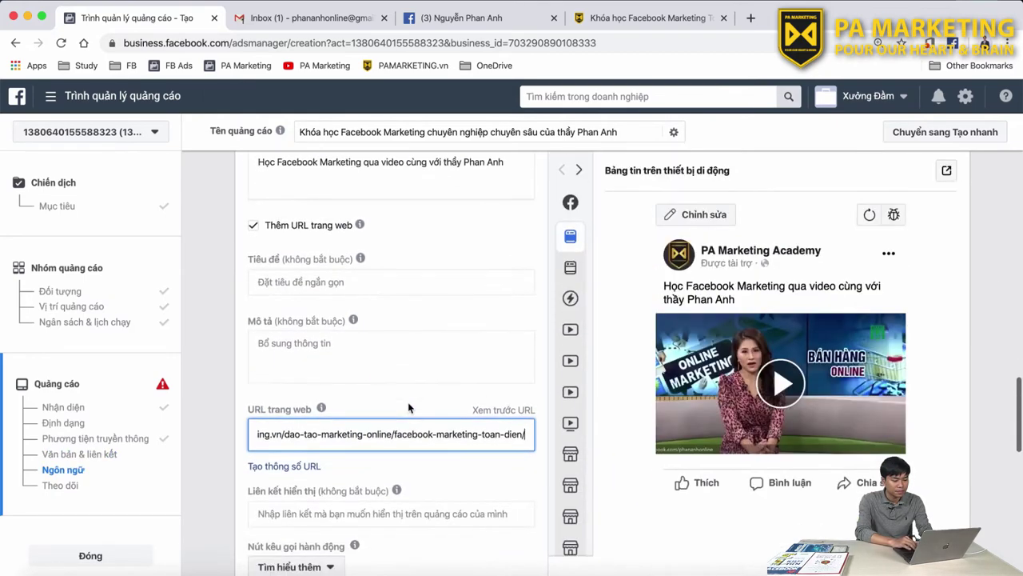
{"action": "scroll", "coordinate": [408, 408], "scroll_direction": "down", "scroll_amount": 3}
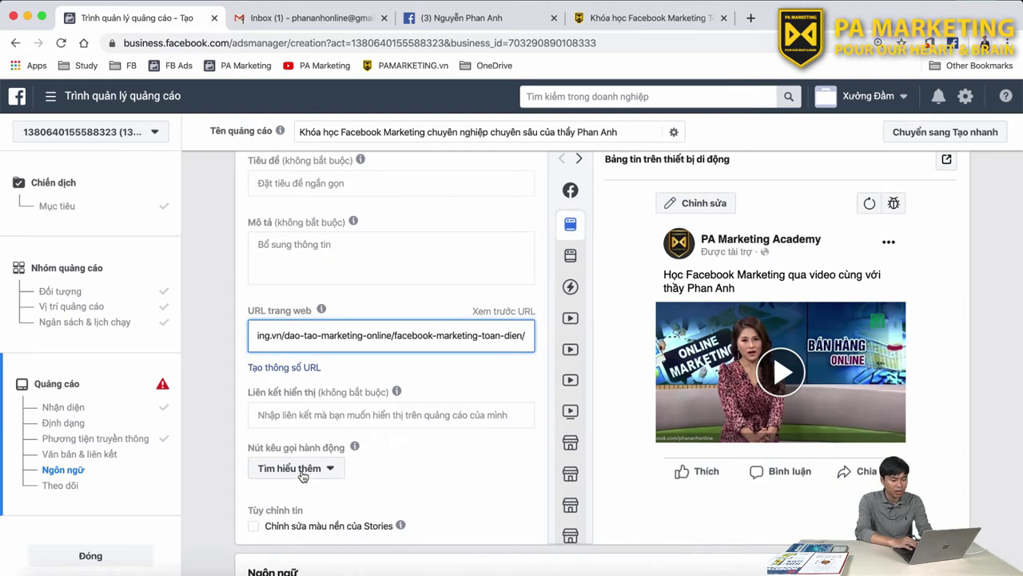
{"action": "left_click", "coordinate": [300, 471]}
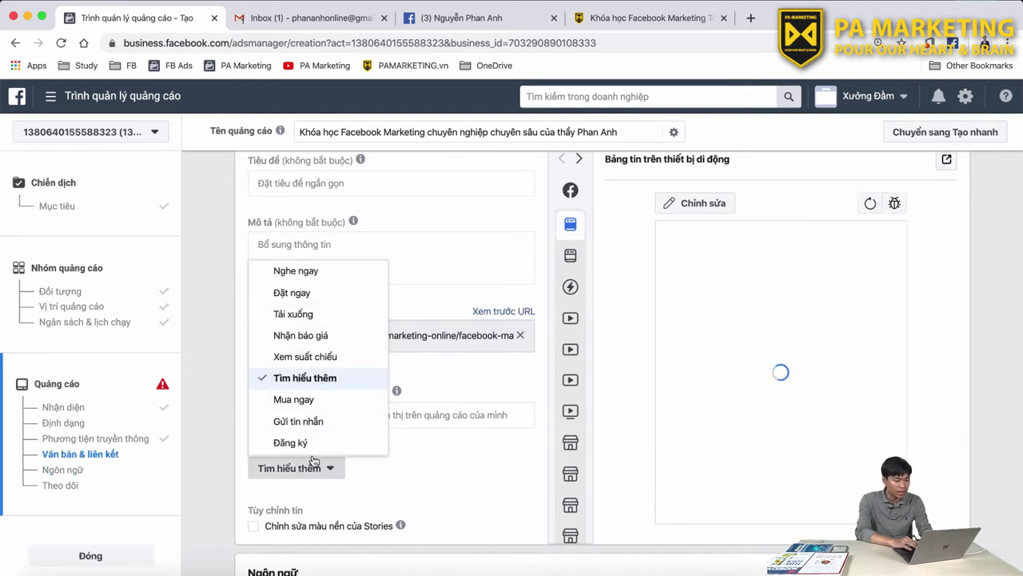
{"action": "left_click", "coordinate": [287, 441]}
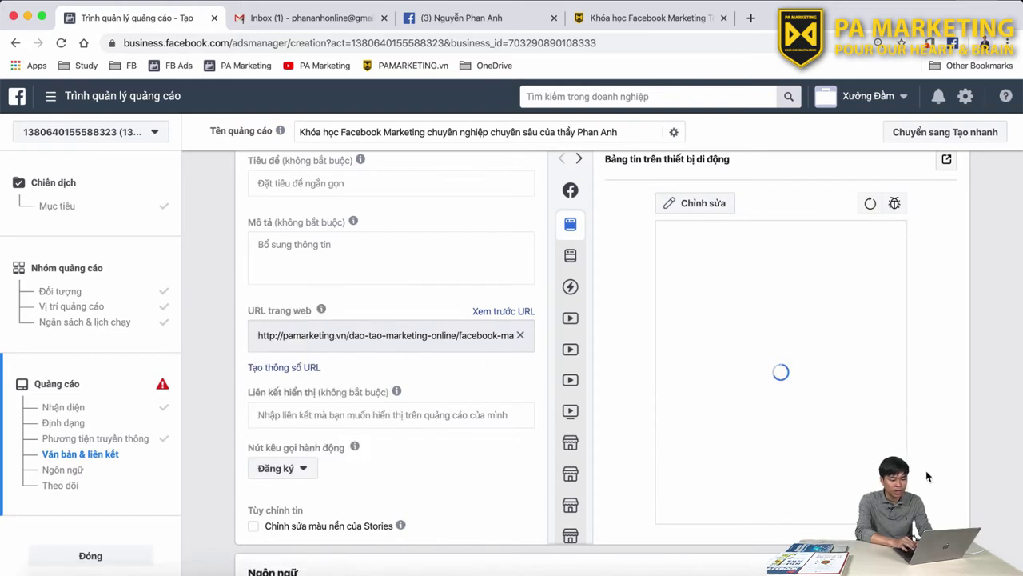
{"action": "scroll", "coordinate": [526, 432], "scroll_direction": "down", "scroll_amount": 1}
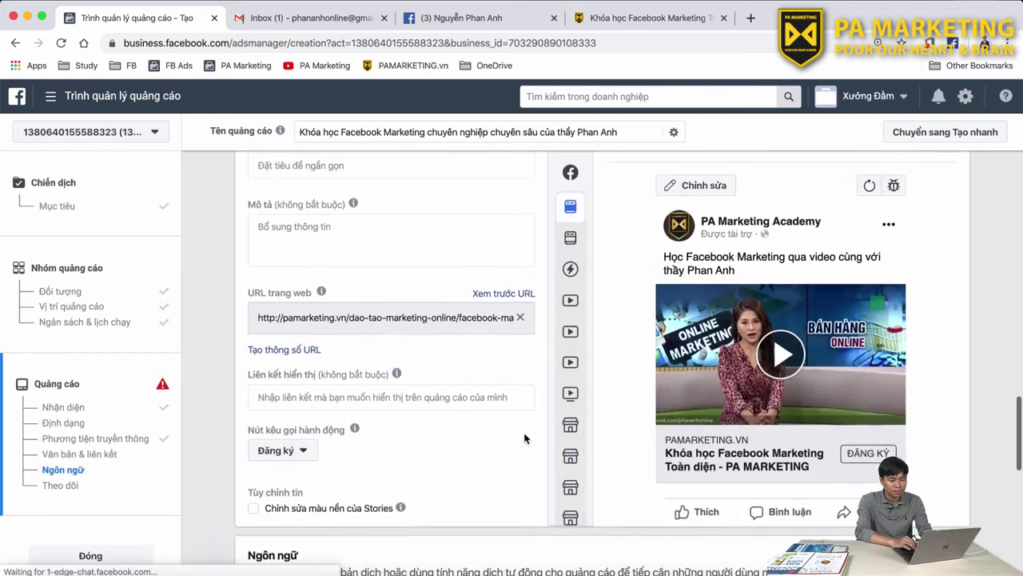
{"action": "scroll", "coordinate": [532, 435], "scroll_direction": "up", "scroll_amount": 1}
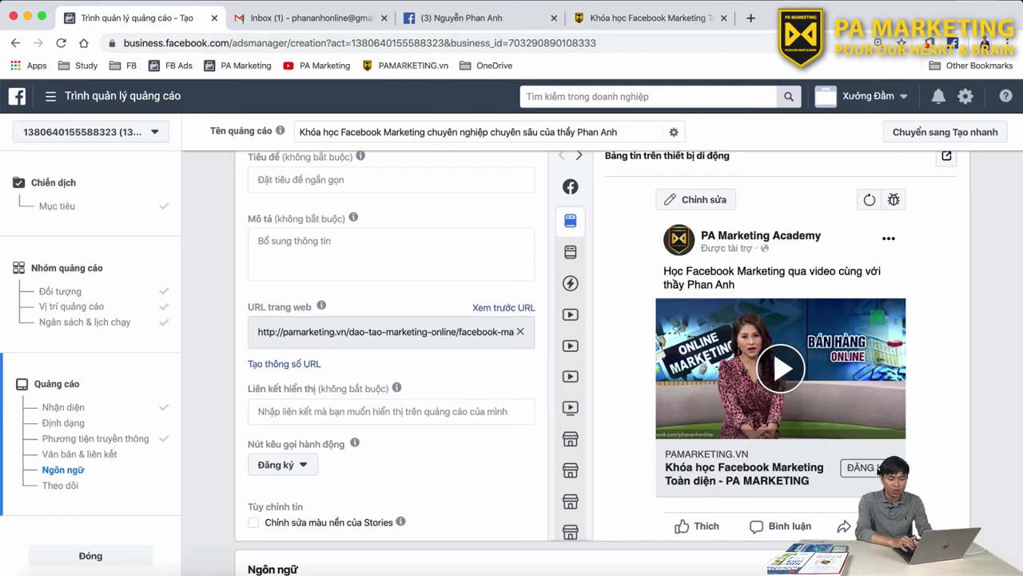
Review the call-to-action choices, the tracking settings and the ad's format, media and text sections.
{"action": "left_click", "coordinate": [281, 464]}
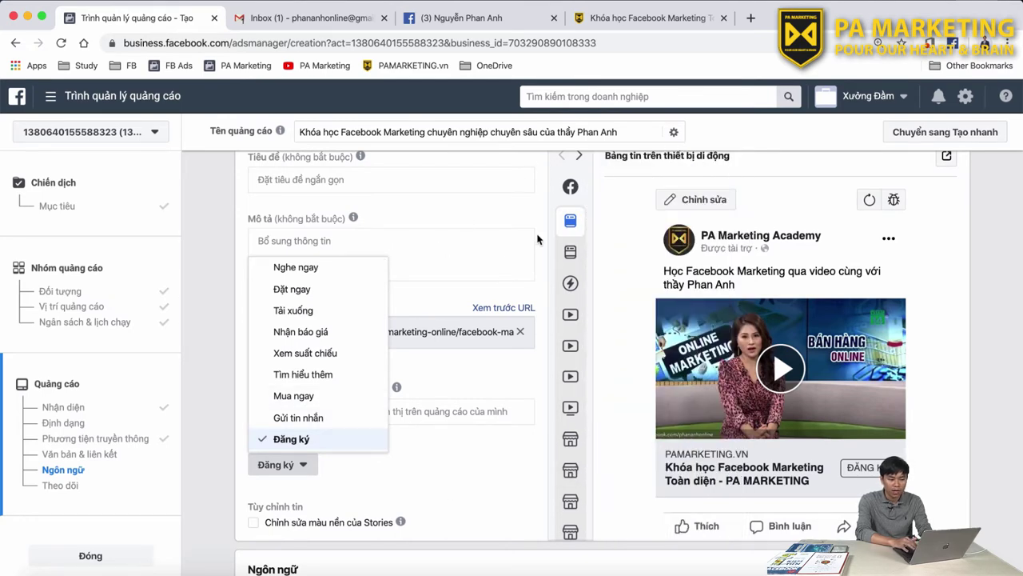
{"action": "left_click", "coordinate": [528, 214]}
{"action": "scroll", "coordinate": [704, 237], "scroll_direction": "down", "scroll_amount": 10}
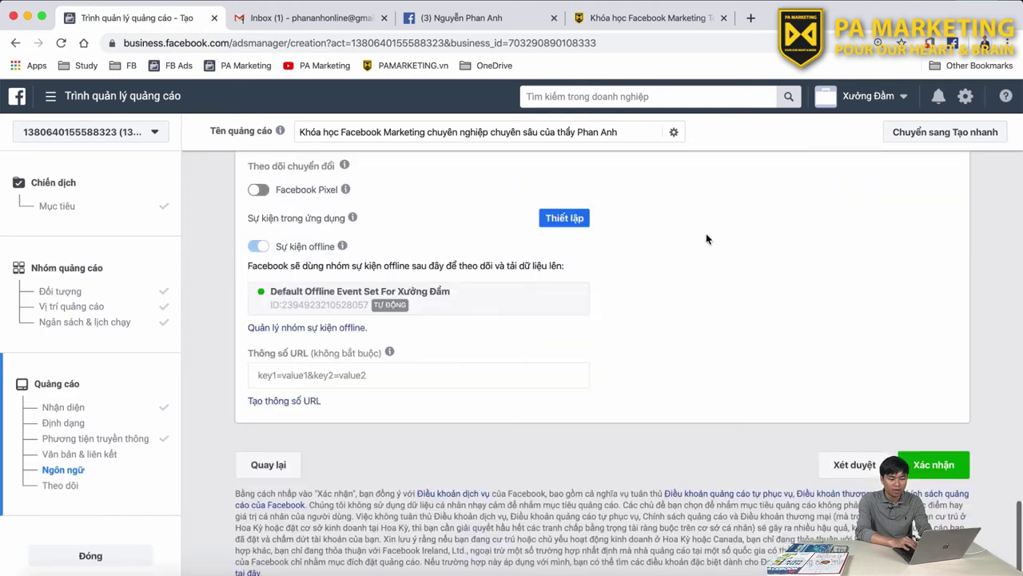
{"action": "scroll", "coordinate": [844, 378], "scroll_direction": "up", "scroll_amount": 1}
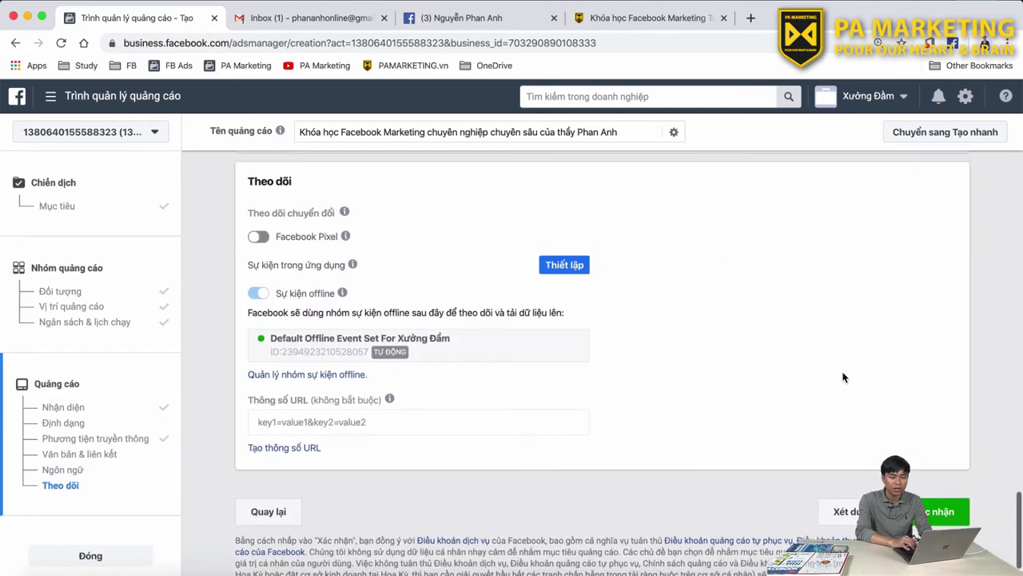
{"action": "scroll", "coordinate": [843, 377], "scroll_direction": "up", "scroll_amount": 10}
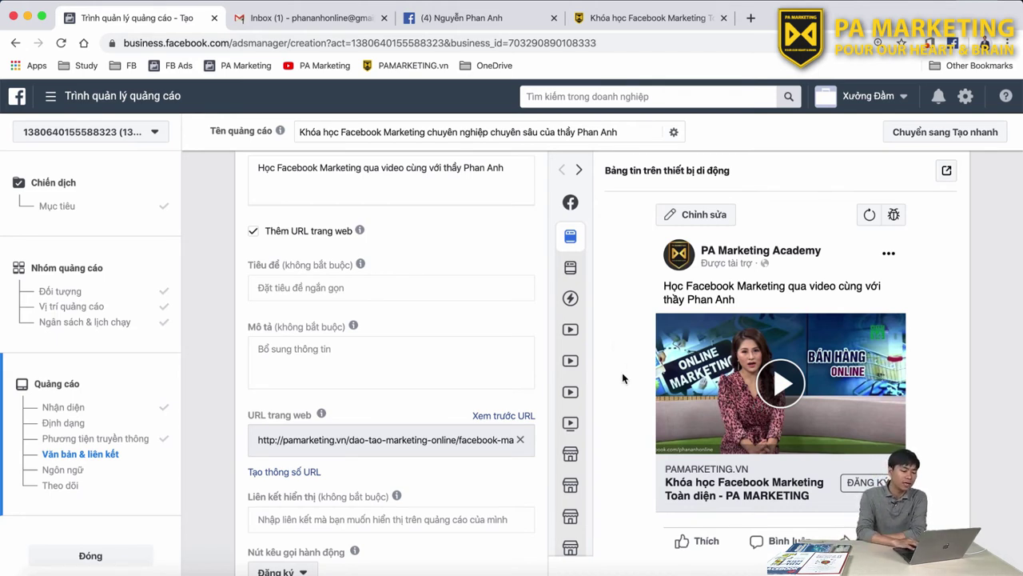
{"action": "scroll", "coordinate": [609, 322], "scroll_direction": "up", "scroll_amount": 10}
{"action": "scroll", "coordinate": [609, 322], "scroll_direction": "up", "scroll_amount": 10}
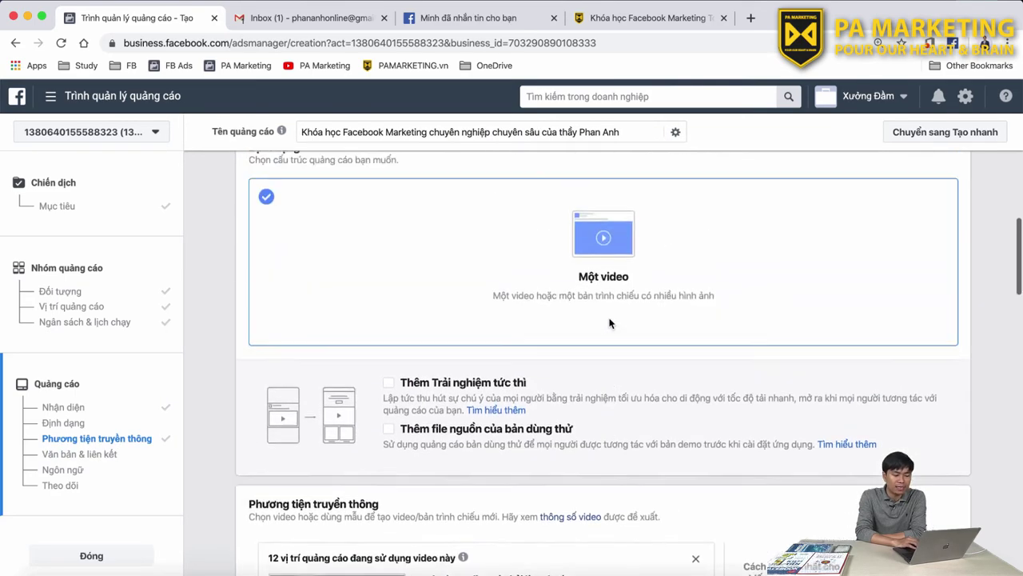
{"action": "scroll", "coordinate": [609, 322], "scroll_direction": "down", "scroll_amount": 15}
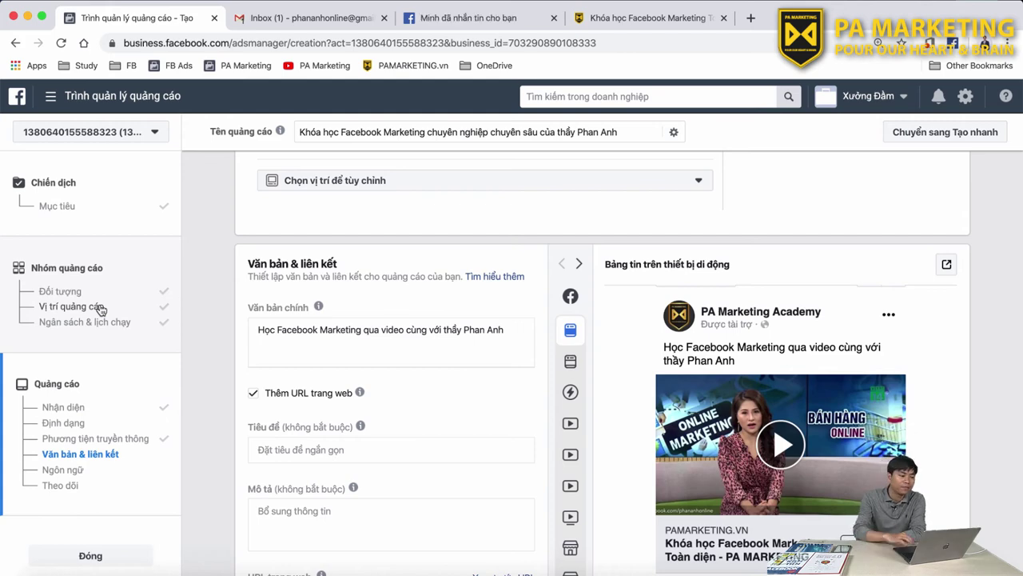
Return to the campaign objective and examine the campaign name, split test and campaign budget optimization settings.
{"action": "left_click", "coordinate": [72, 206]}
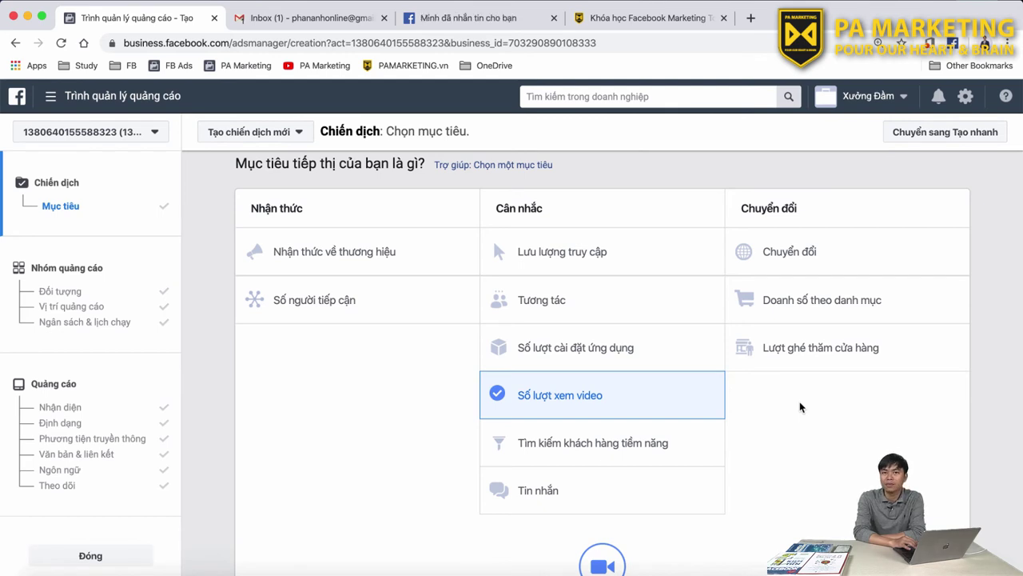
{"action": "scroll", "coordinate": [800, 404], "scroll_direction": "down", "scroll_amount": 5}
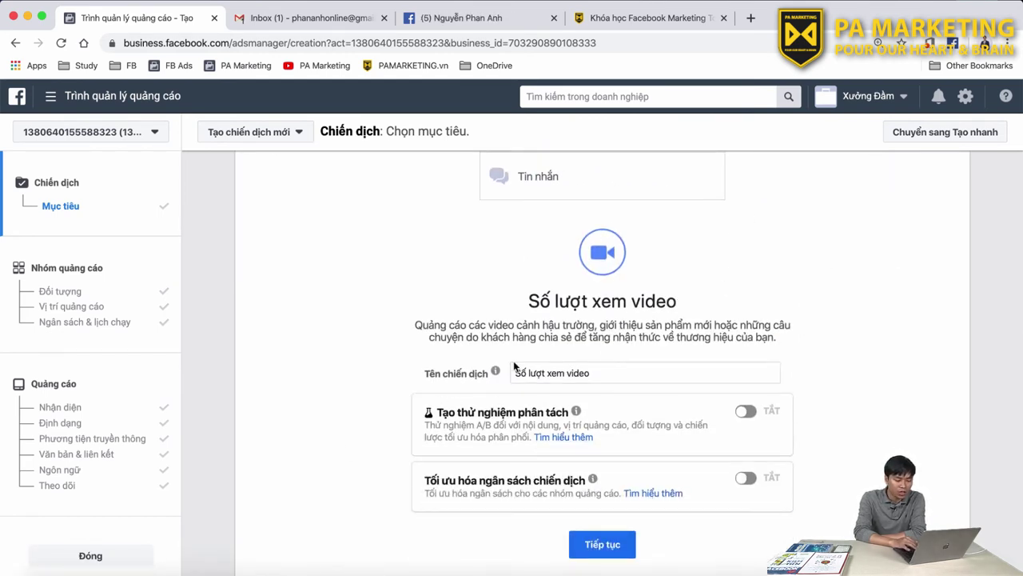
{"action": "scroll", "coordinate": [777, 453], "scroll_direction": "down", "scroll_amount": 1}
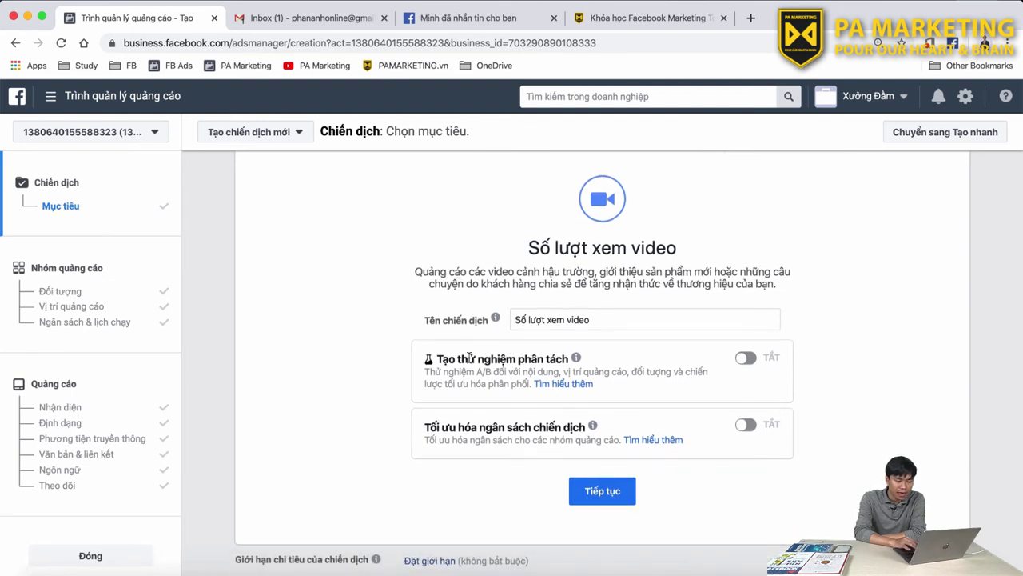
{"action": "scroll", "coordinate": [616, 364], "scroll_direction": "down", "scroll_amount": 1}
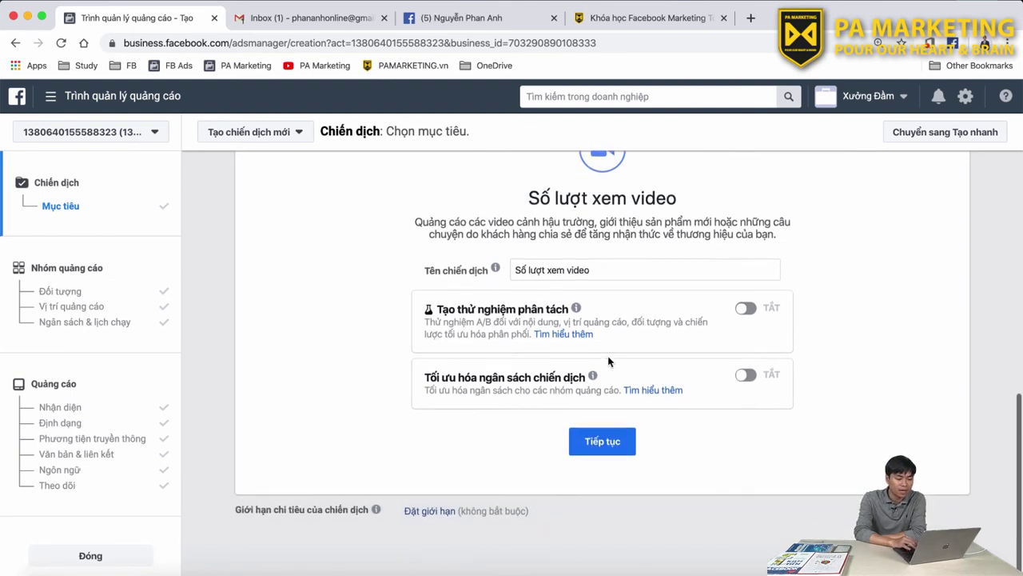
{"action": "scroll", "coordinate": [607, 361], "scroll_direction": "up", "scroll_amount": 1}
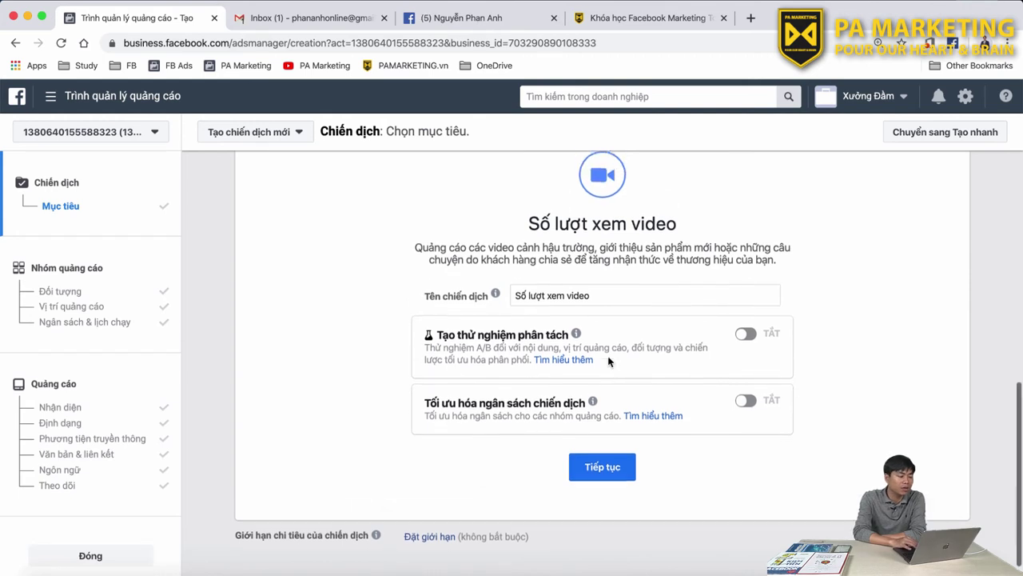
Try a split test on the campaign with Đối tượng as the test variable, and turn it off again.
{"action": "left_click", "coordinate": [746, 337]}
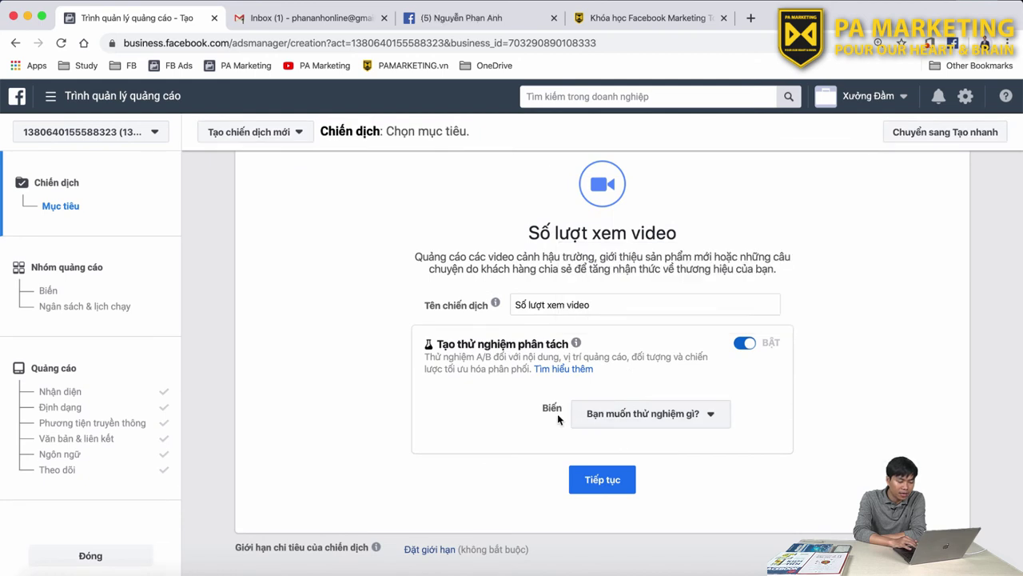
{"action": "left_click", "coordinate": [633, 415]}
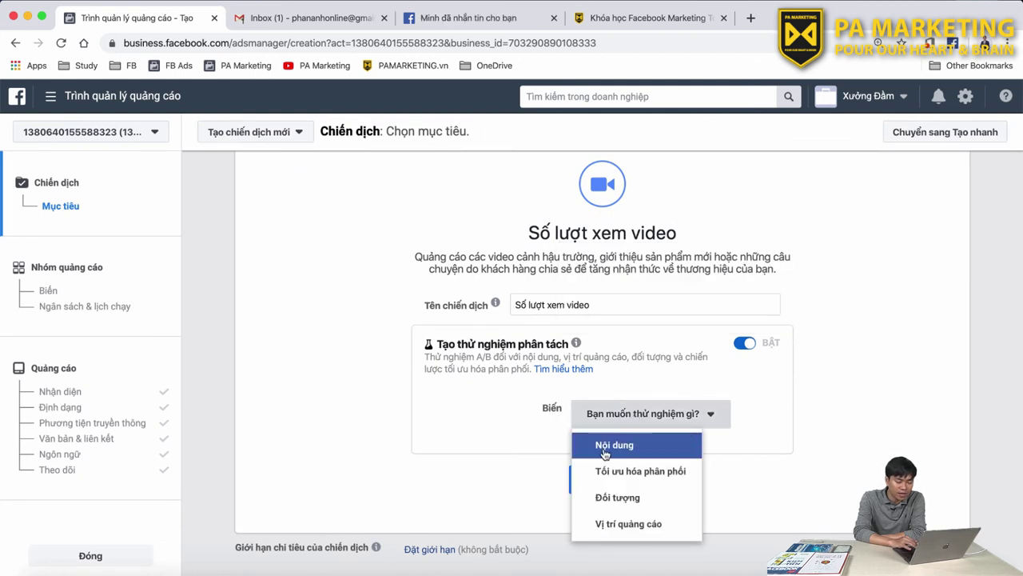
{"action": "left_click", "coordinate": [665, 497]}
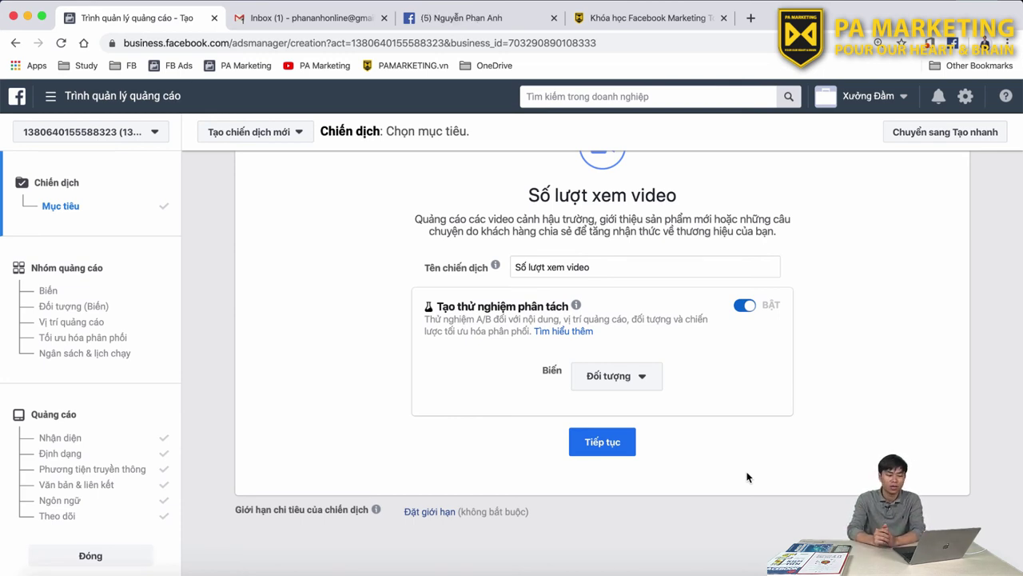
{"action": "left_click", "coordinate": [746, 307]}
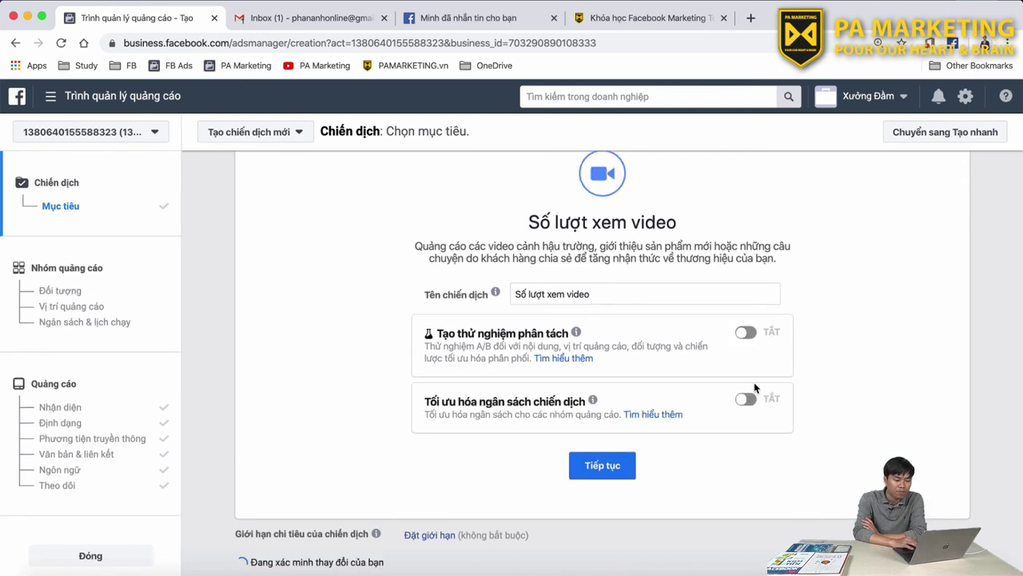
Turn on campaign budget optimization and review the available budget types and bid strategies, leaving Ngân sách hàng ngày and Chi phí thấp nhất selected.
{"action": "left_click", "coordinate": [746, 400]}
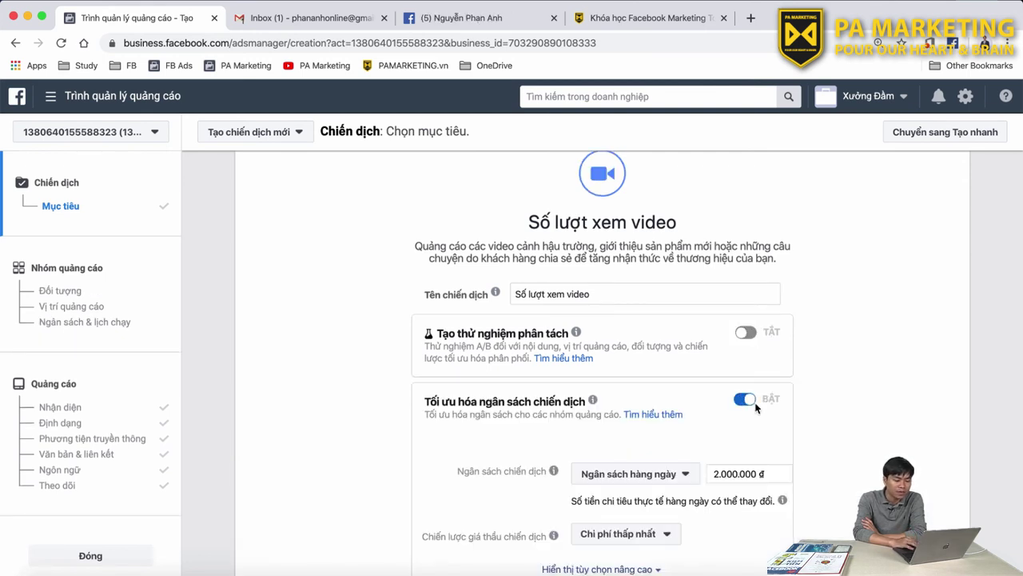
{"action": "scroll", "coordinate": [743, 447], "scroll_direction": "down", "scroll_amount": 2}
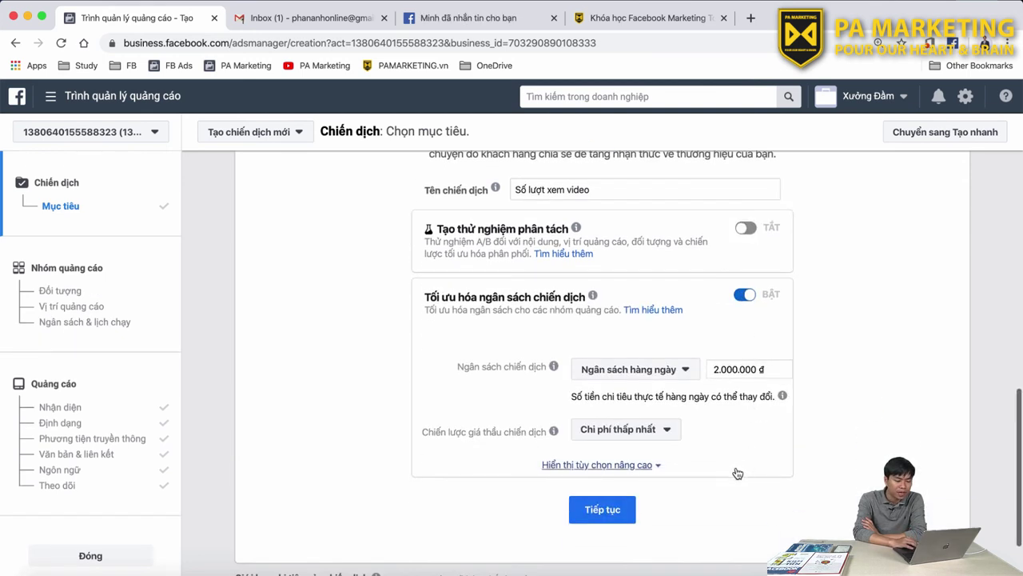
{"action": "left_click", "coordinate": [674, 375]}
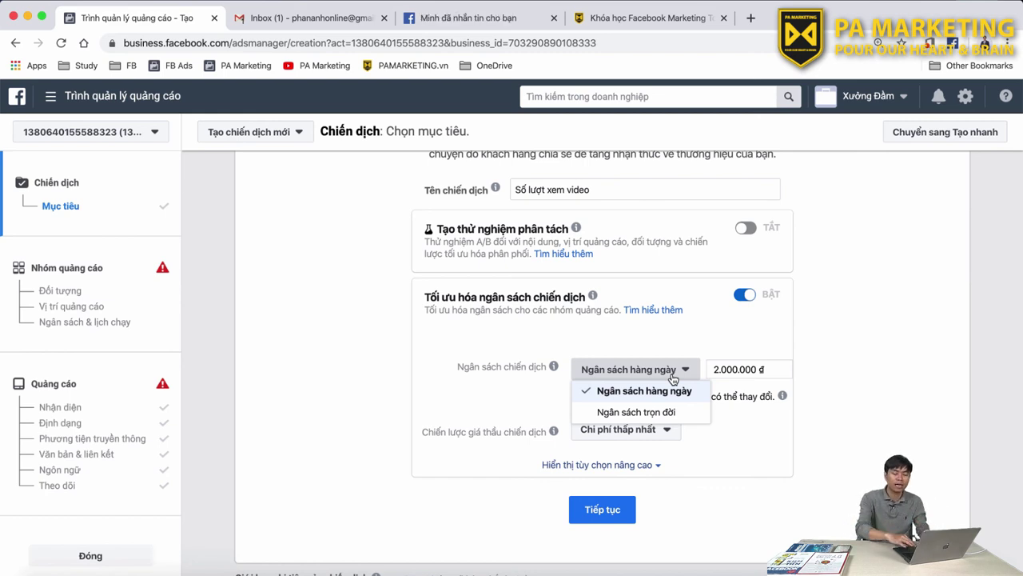
{"action": "left_click", "coordinate": [684, 438]}
{"action": "left_click", "coordinate": [678, 436]}
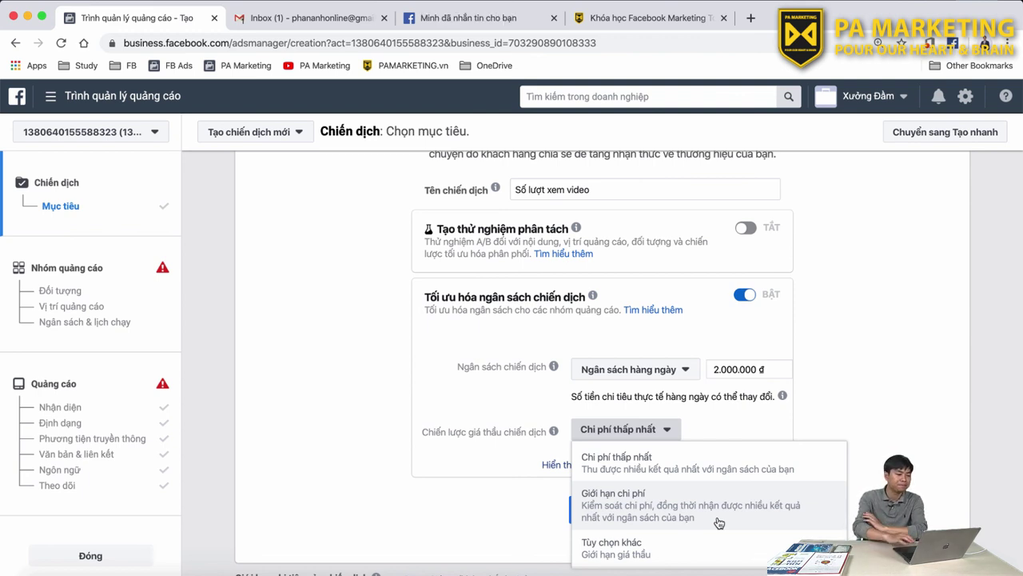
{"action": "left_click", "coordinate": [391, 398]}
Return to the campaign's marketing objectives and review the choices under Nhận thức, Cân nhắc and Chuyển đổi.
{"action": "scroll", "coordinate": [391, 397], "scroll_direction": "up", "scroll_amount": 5}
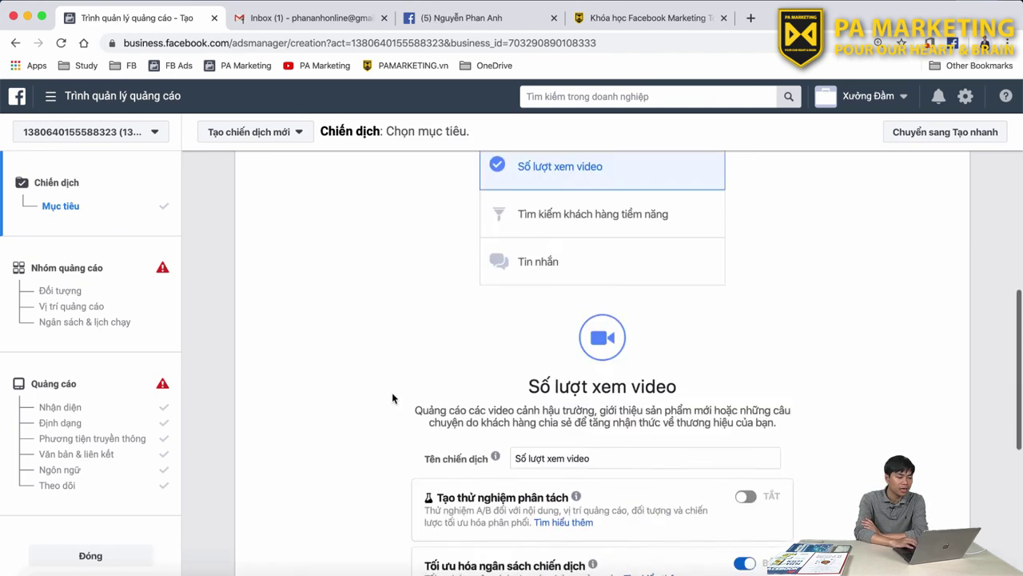
{"action": "scroll", "coordinate": [392, 397], "scroll_direction": "up", "scroll_amount": 5}
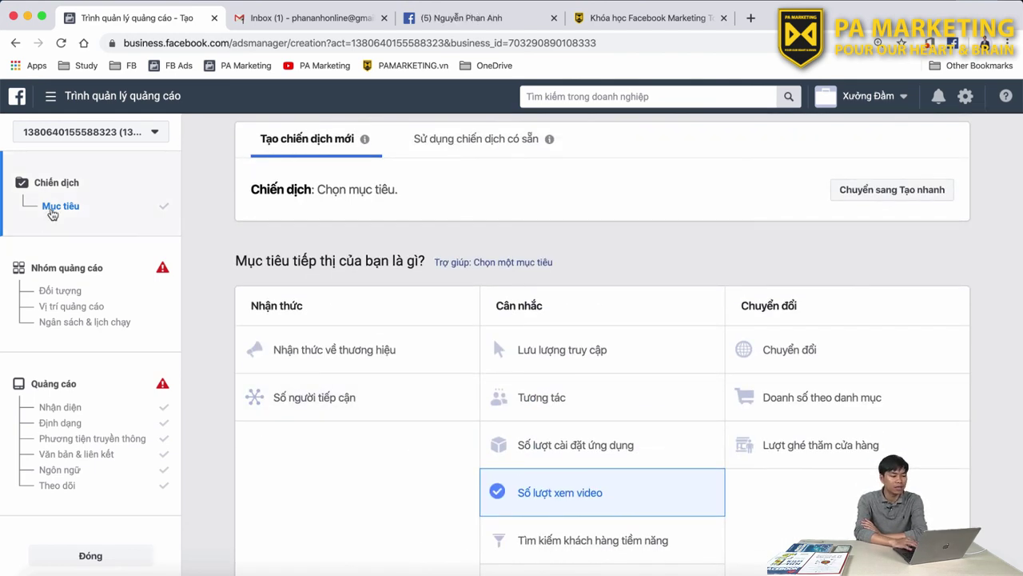
{"action": "scroll", "coordinate": [551, 291], "scroll_direction": "down", "scroll_amount": 2}
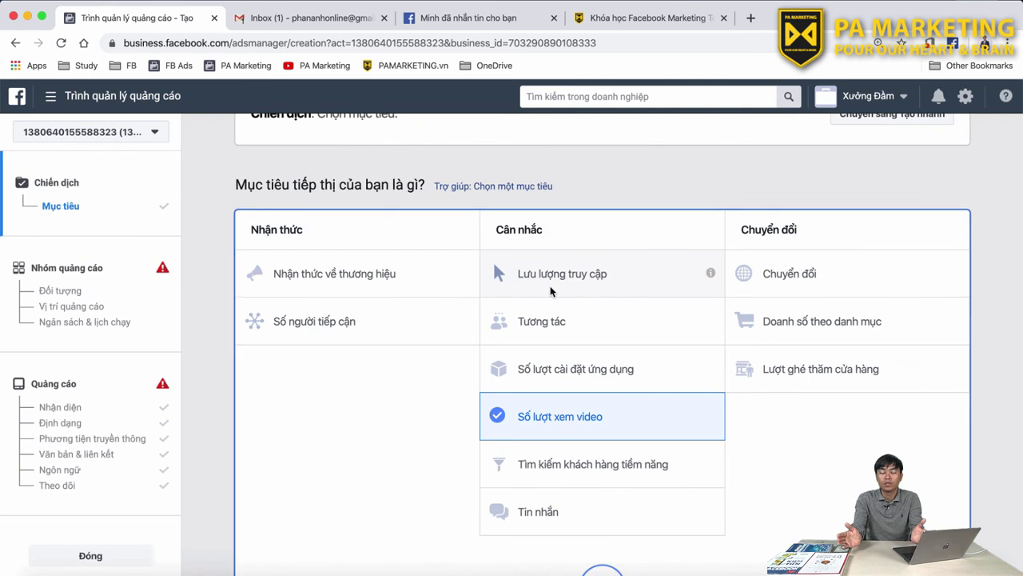